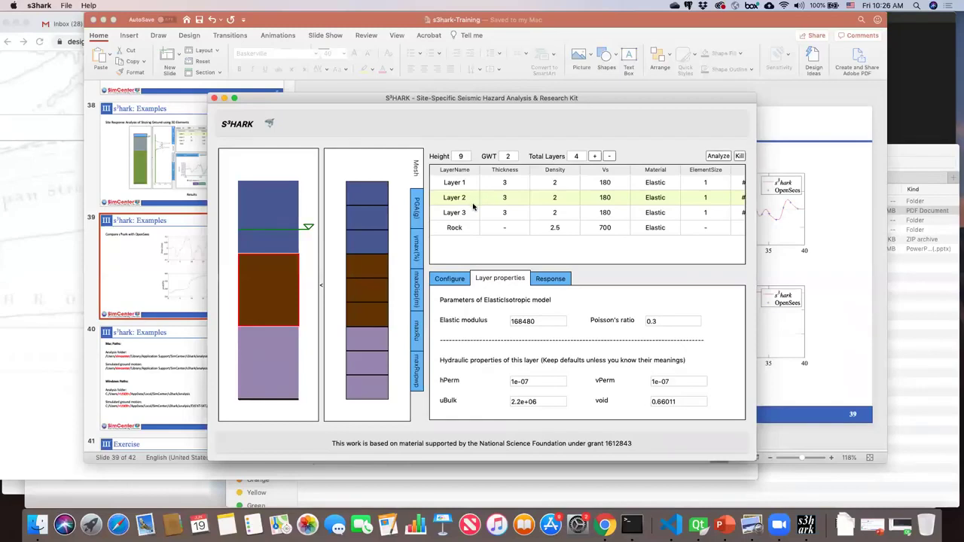
Add a fourth soil layer and name the new rows Layer 3 and Layer 4.
click(594, 156)
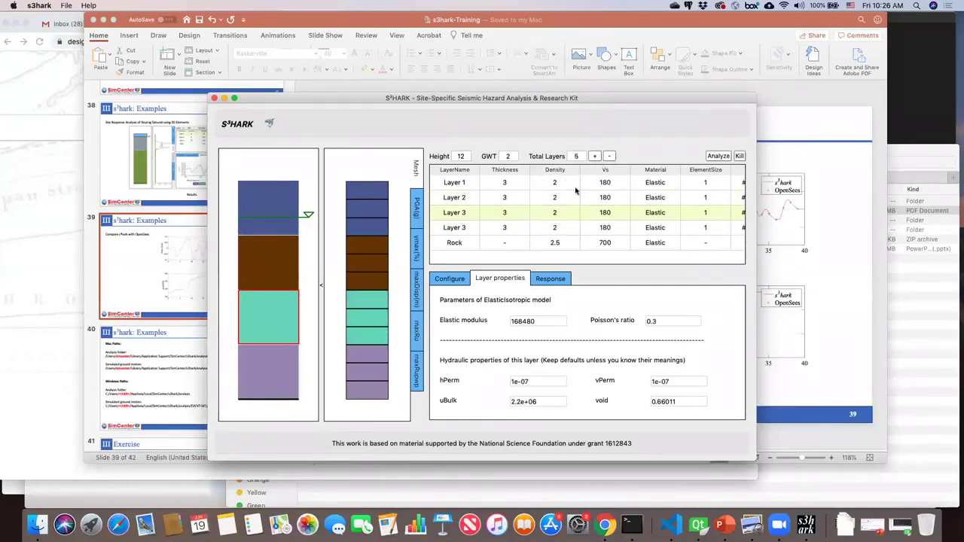
double_click(467, 214)
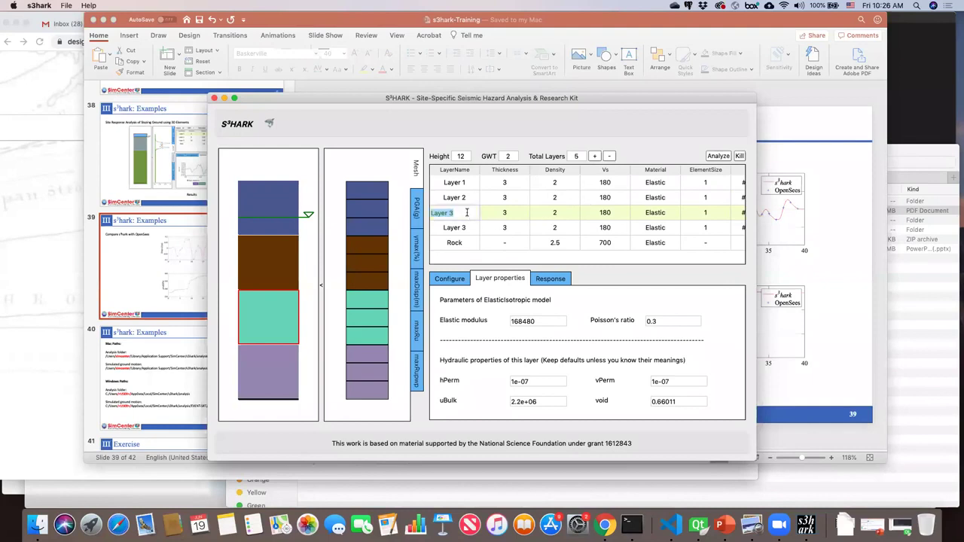
key(Return)
click(467, 227)
double_click(467, 228)
text(4)
key(Return)
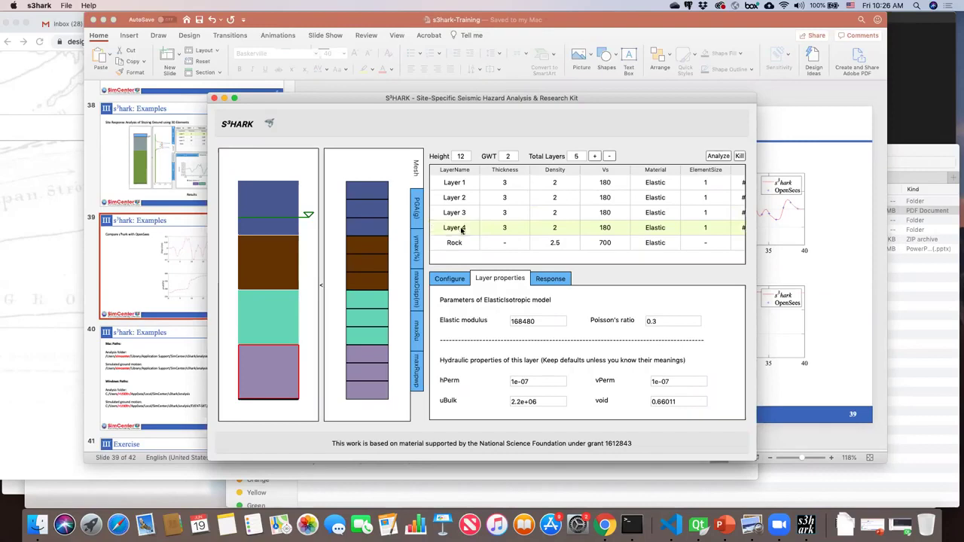
Set Layer 3's density to 1.8 and its element size to 0.5.
click(556, 214)
double_click(555, 213)
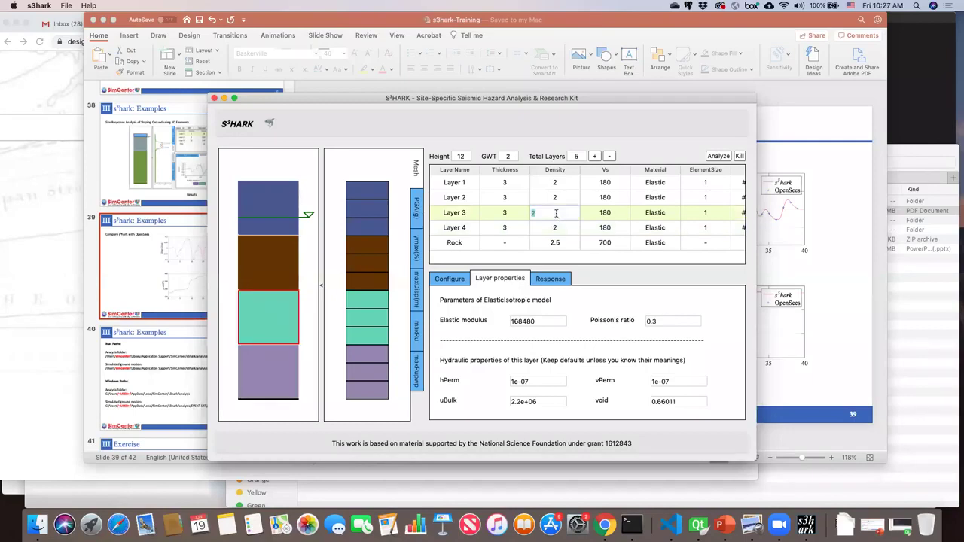
key(Return)
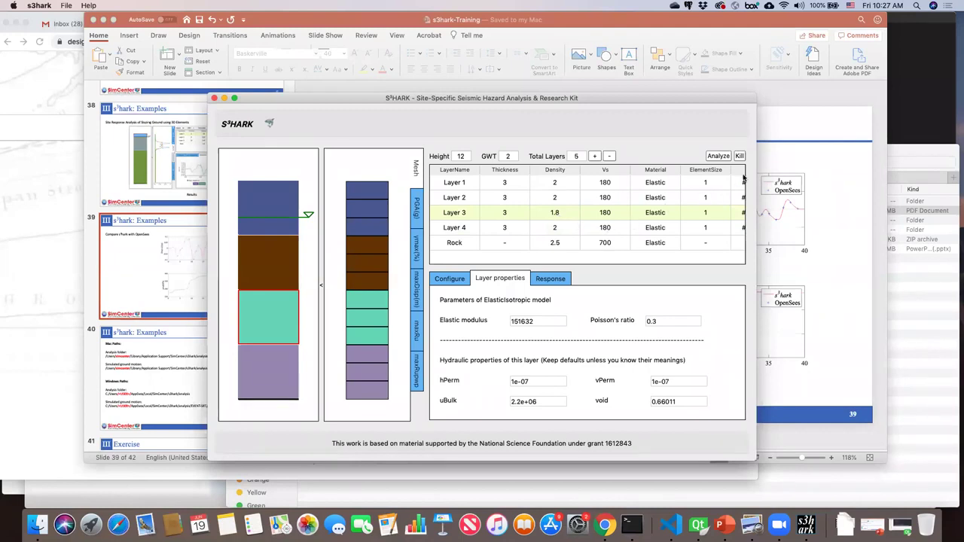
drag(756, 171, 821, 170)
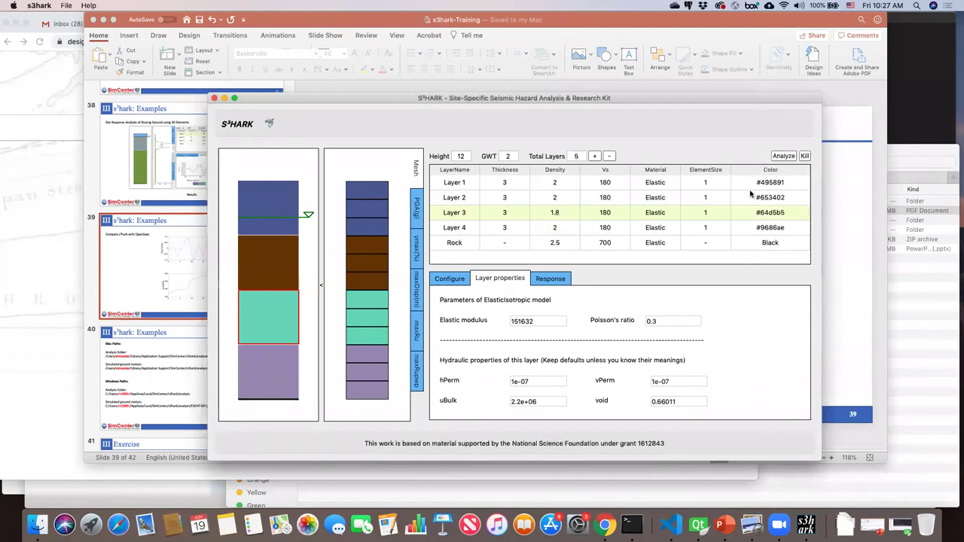
double_click(709, 214)
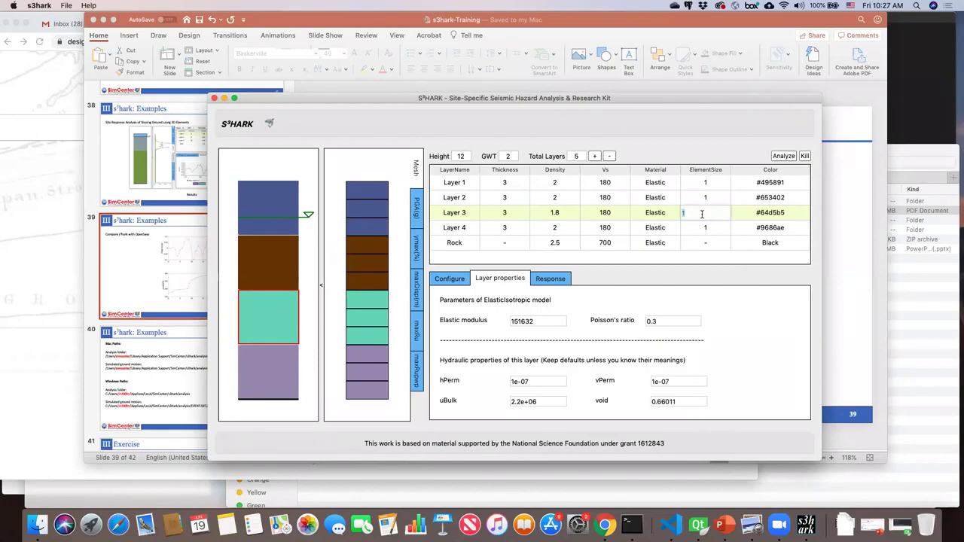
text(0.5)
key(Return)
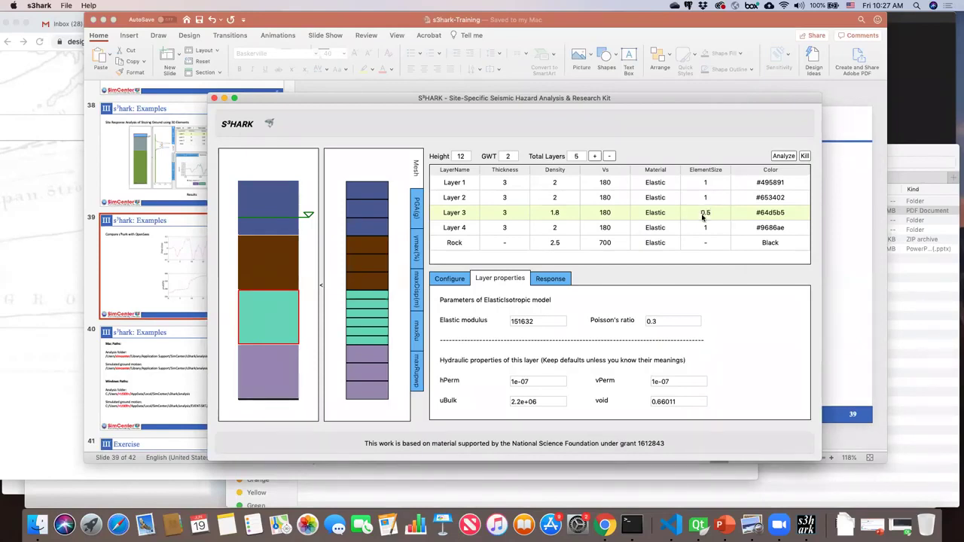
double_click(660, 214)
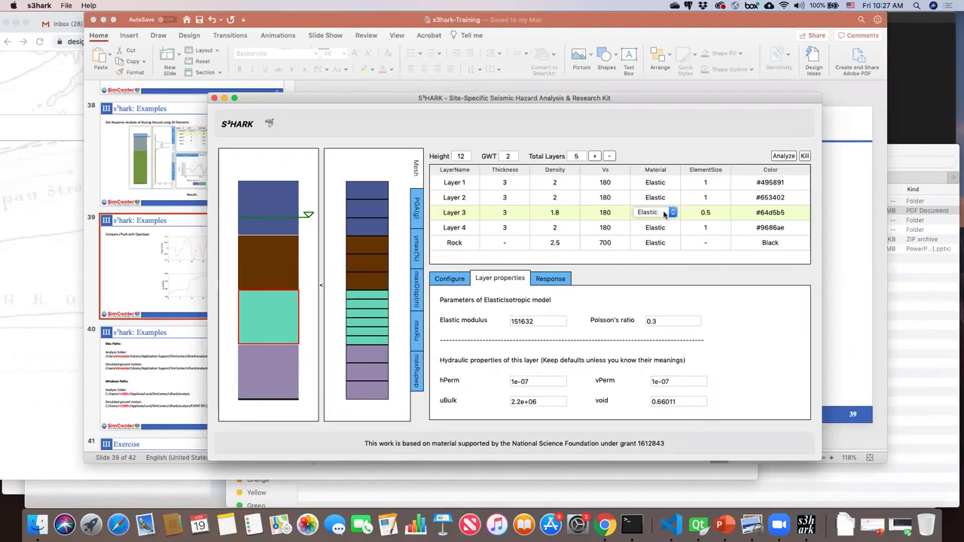
Change the material of Layers 3 and 2 to PDMY02.
click(664, 214)
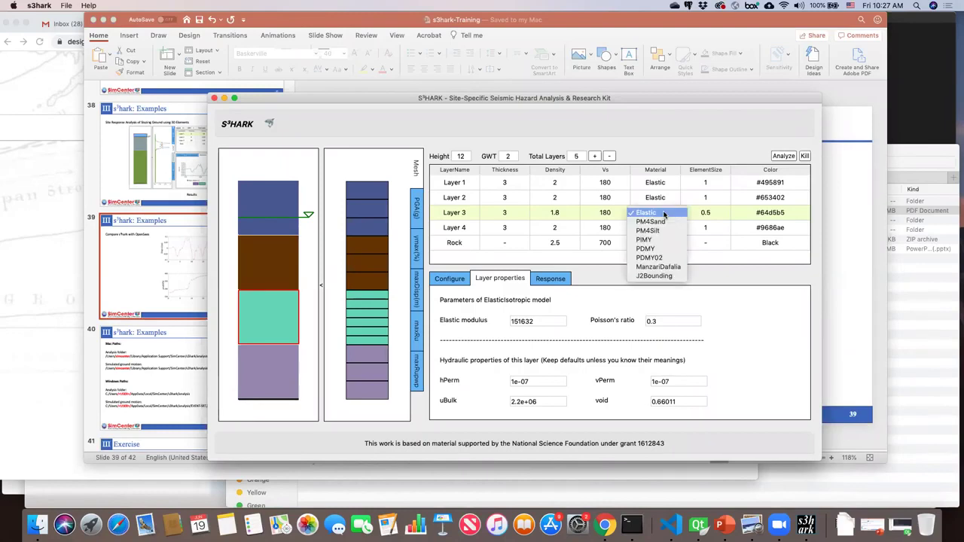
click(664, 256)
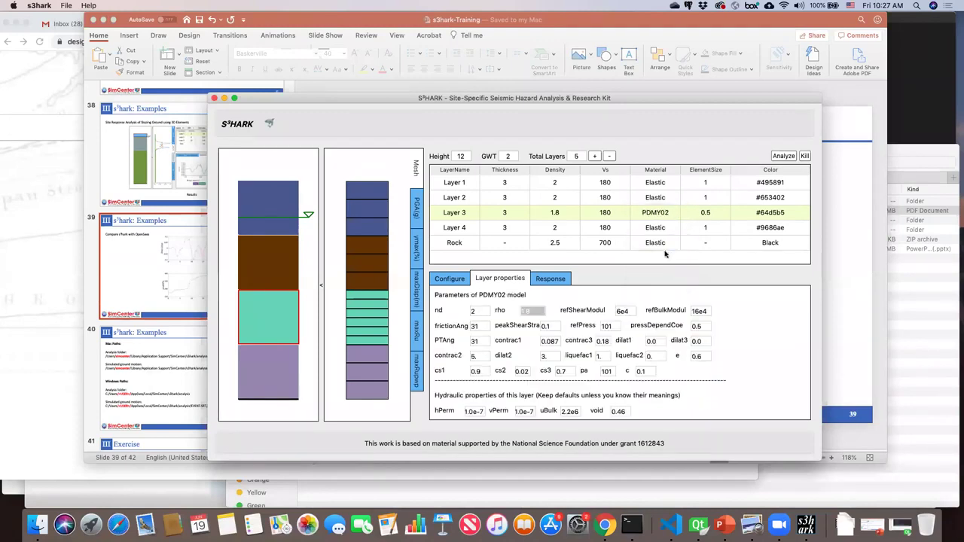
click(602, 199)
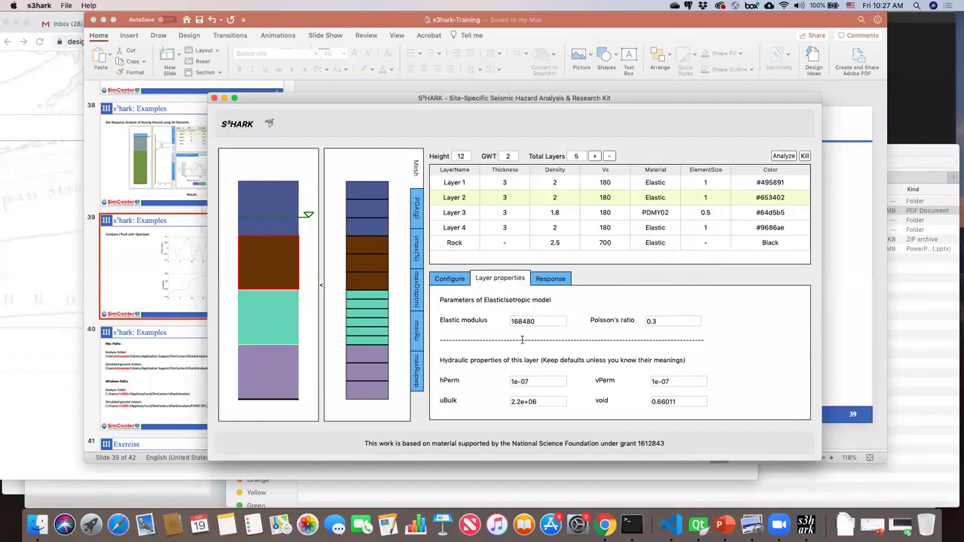
click(663, 198)
click(663, 198)
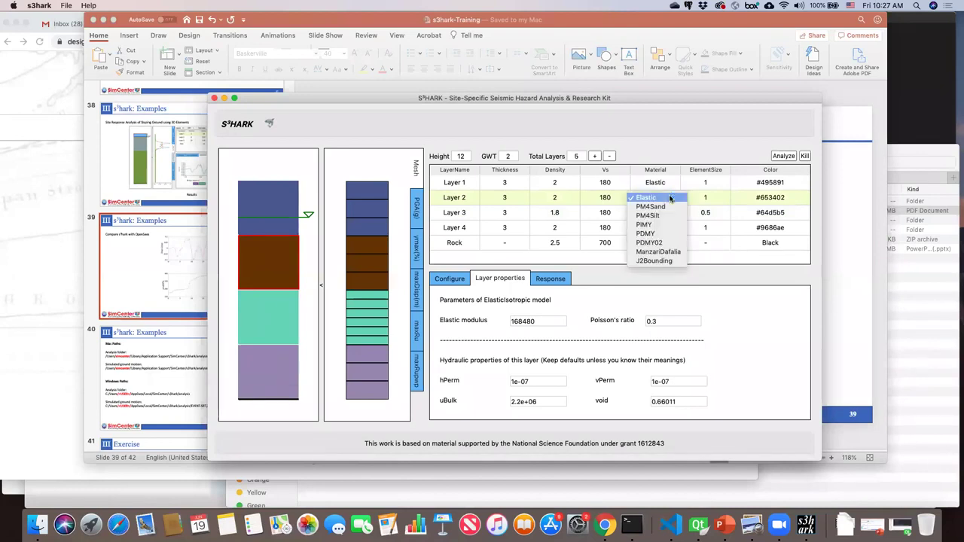
click(652, 242)
Set Layer 1's material to PM4Sand and show the analysis configuration settings.
click(664, 184)
click(664, 183)
click(665, 183)
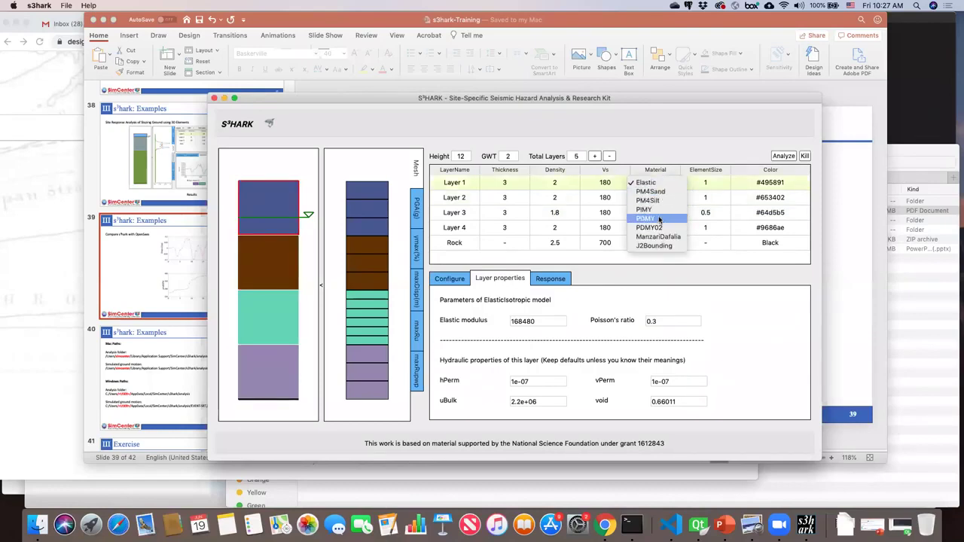
click(654, 191)
click(670, 259)
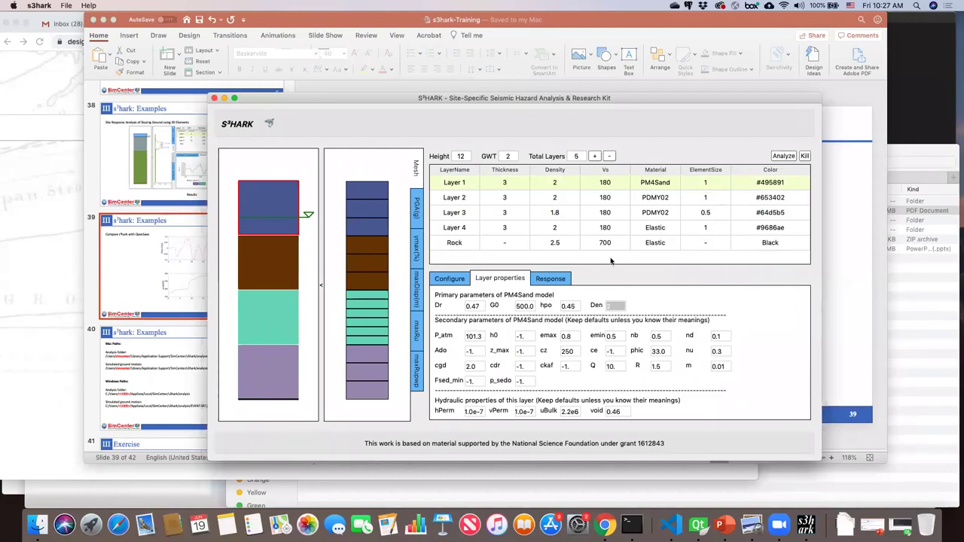
click(452, 280)
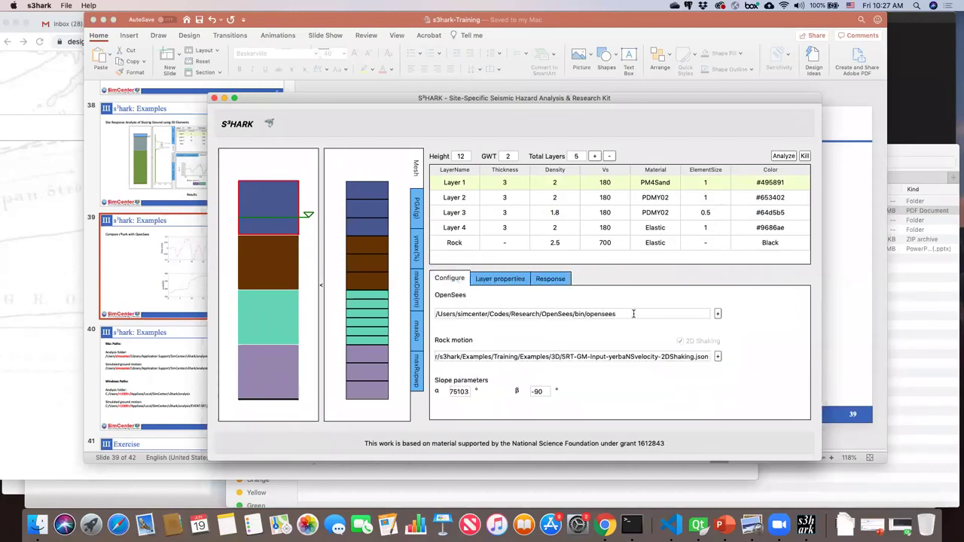
Inspect the OpenSees path field, browsing for the executable but cancelling without changes.
drag(693, 314, 432, 312)
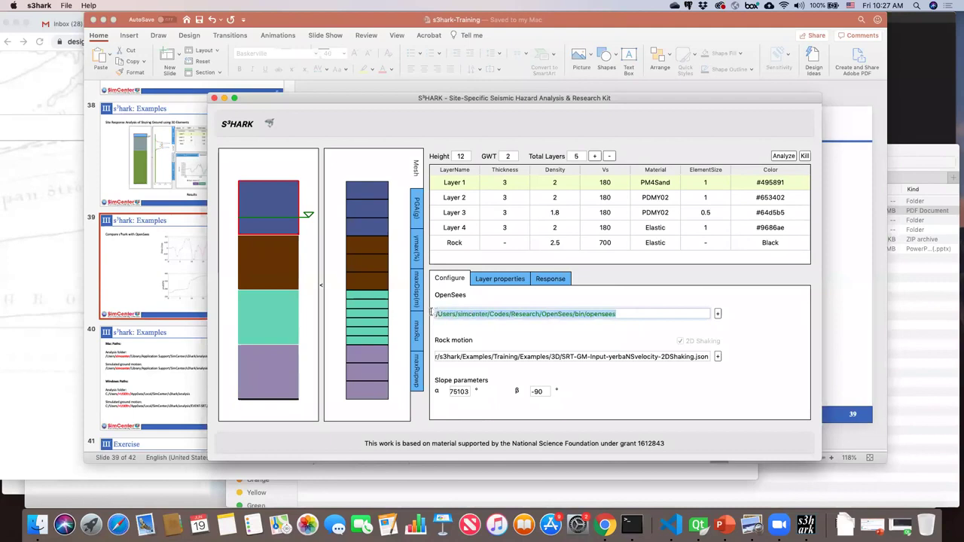
click(626, 312)
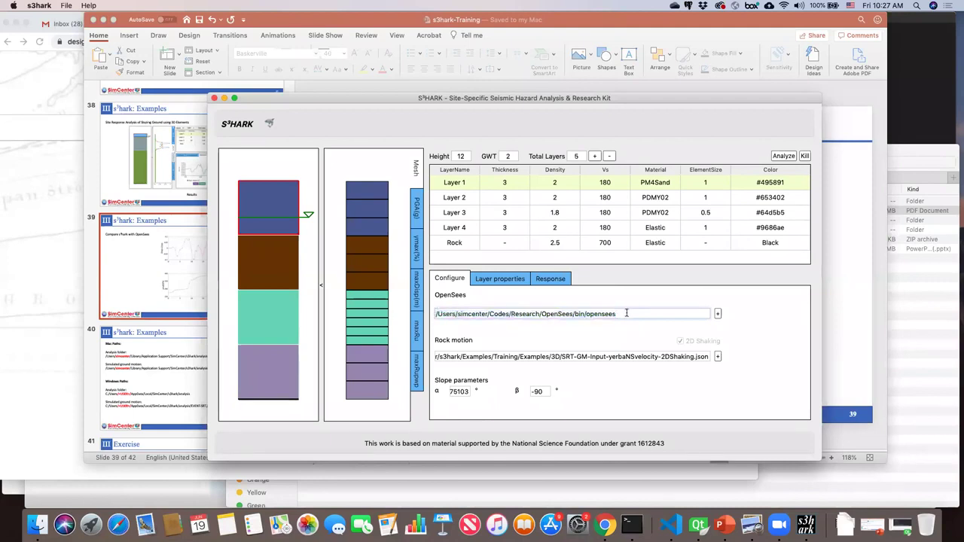
drag(685, 359, 513, 361)
click(622, 314)
drag(684, 312, 434, 315)
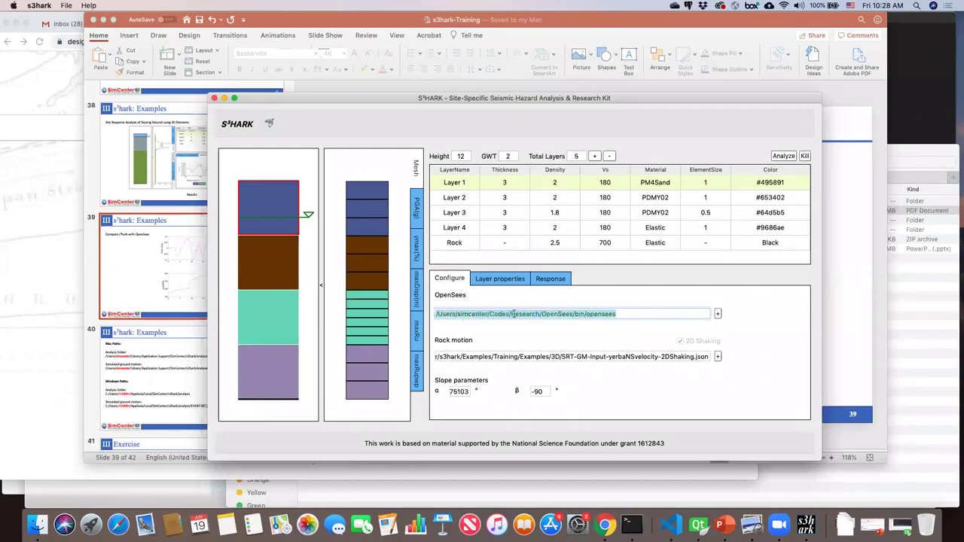
click(719, 314)
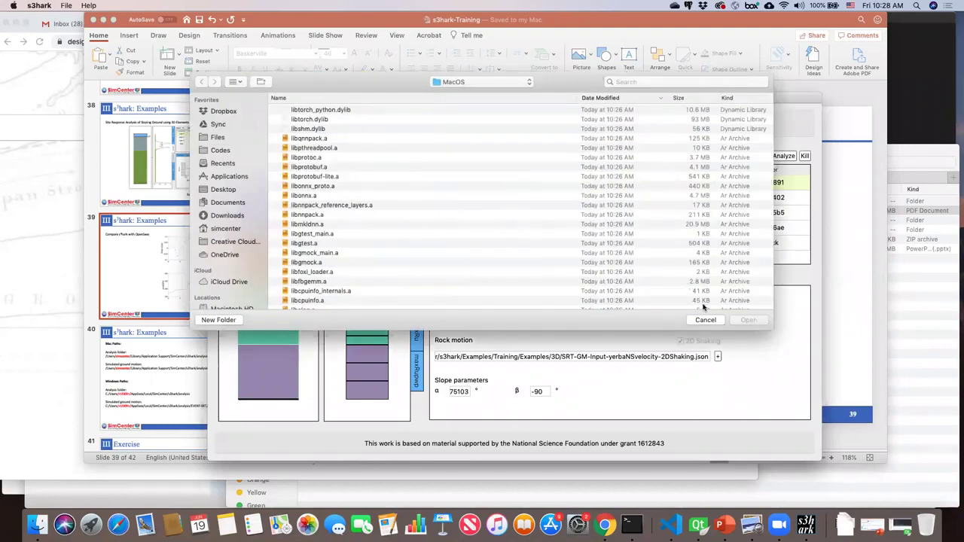
click(706, 320)
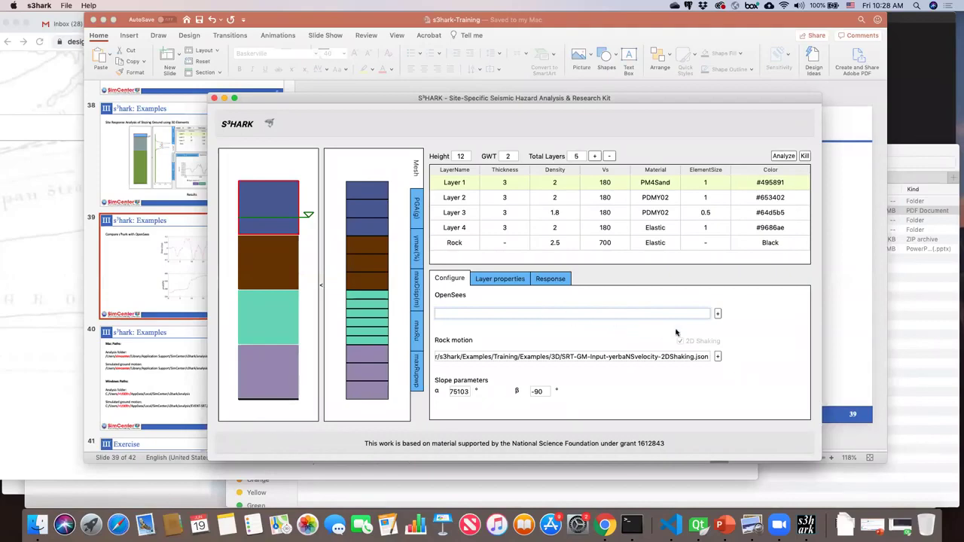
Browse for a new rock motion file, navigating to the s3hark Examples Training folder.
click(693, 357)
triple_click(693, 357)
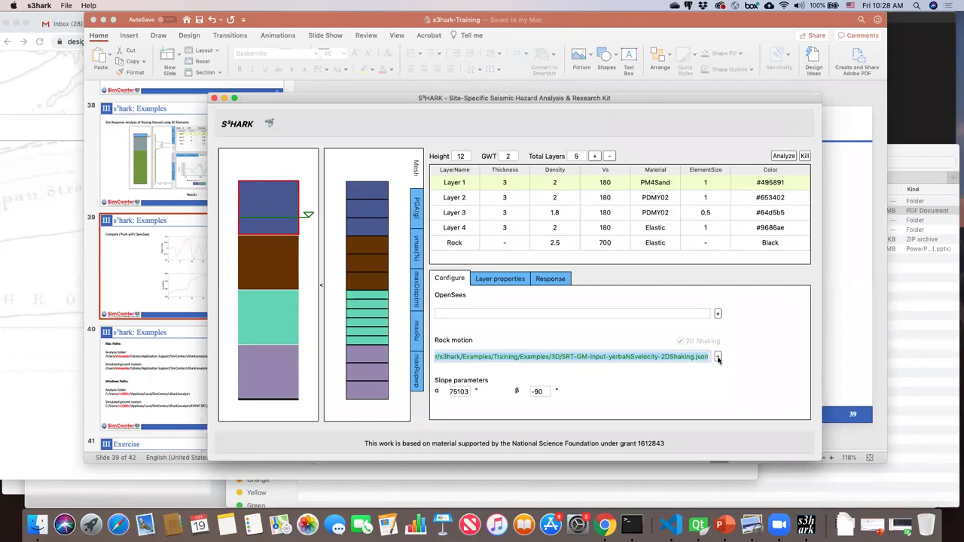
click(718, 357)
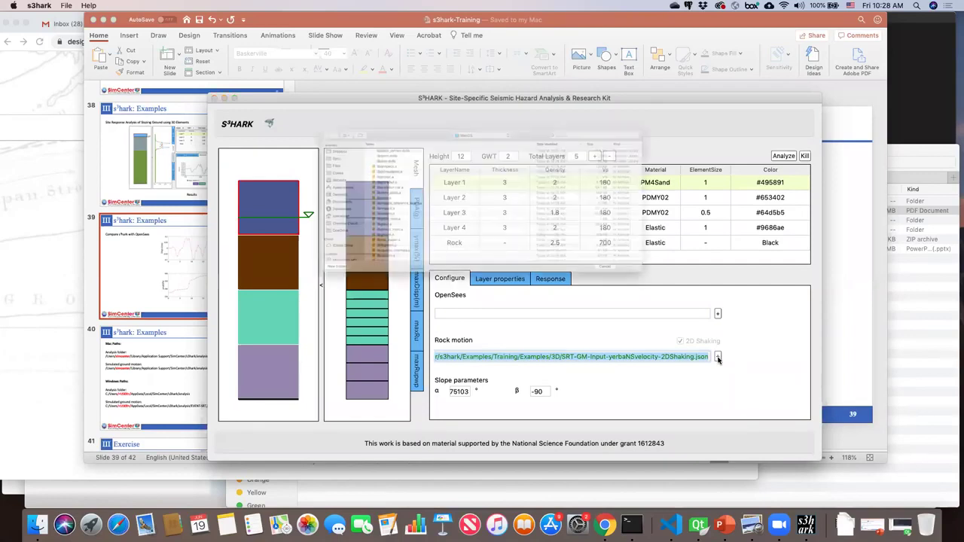
key(super+Up)
key(super+Up)
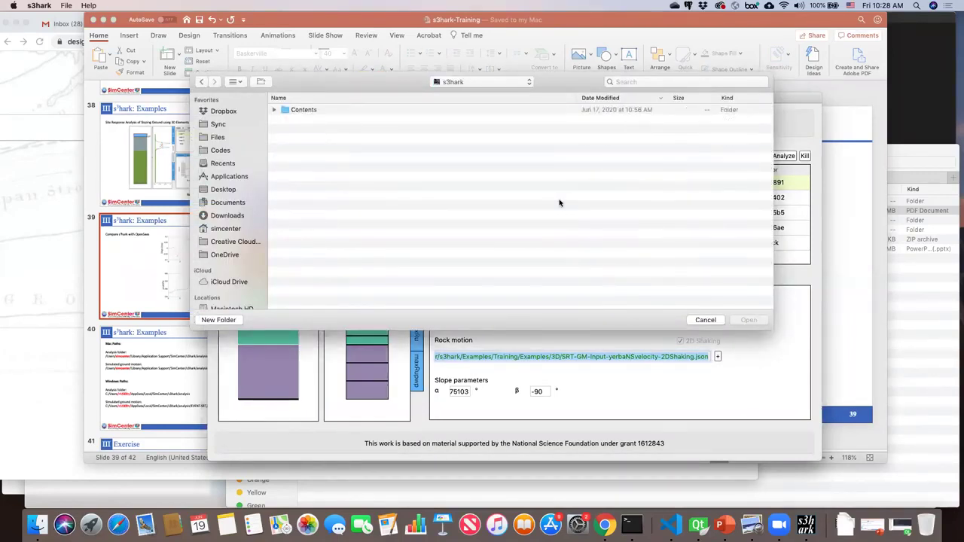
key(super+Up)
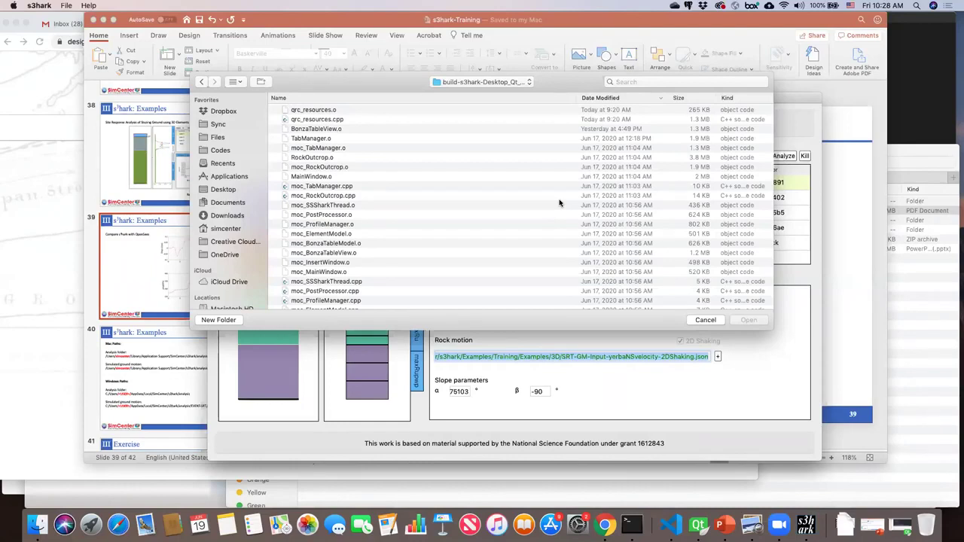
key(super+Up)
double_click(302, 129)
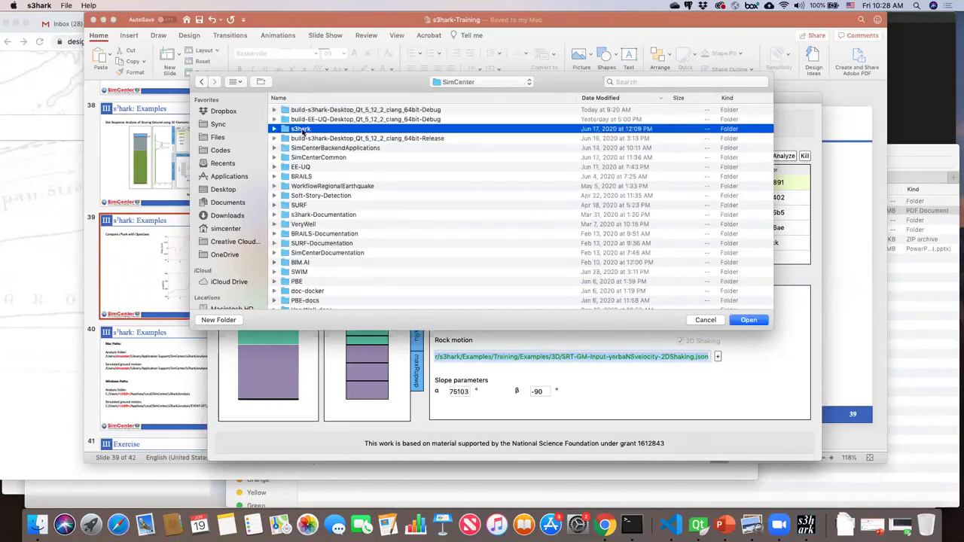
double_click(304, 119)
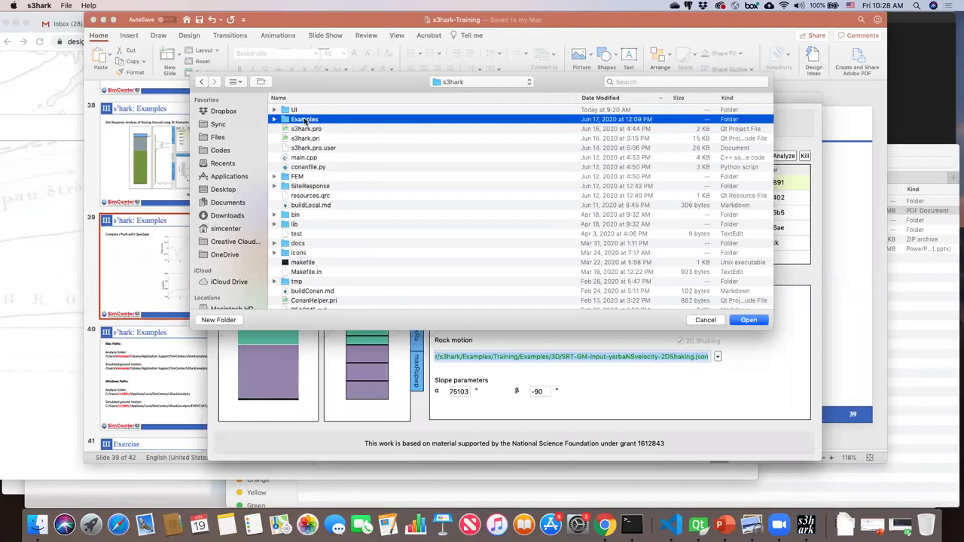
double_click(305, 110)
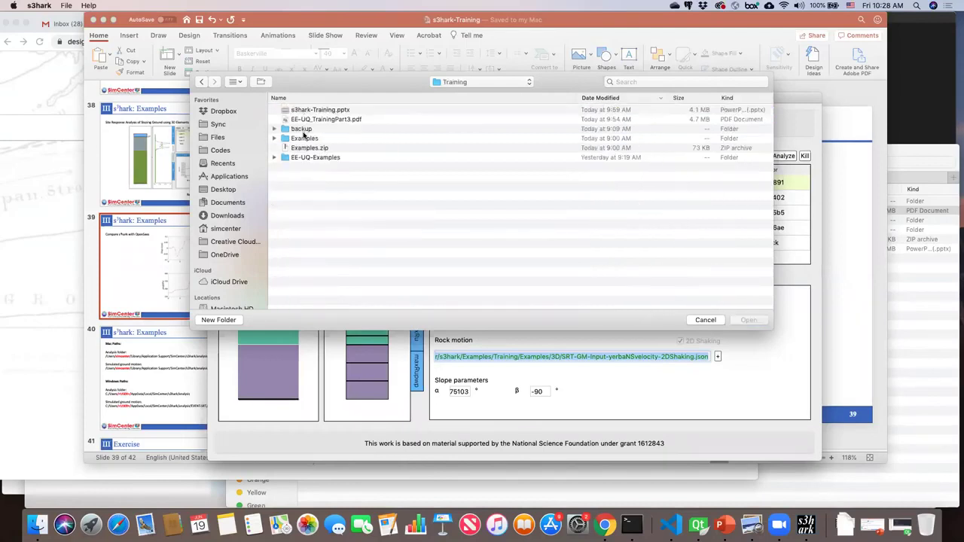
Choose SRT-GM-Input-yerbaNSvelocity-2DShaking.json from the 3D examples folder as the rock motion.
double_click(305, 139)
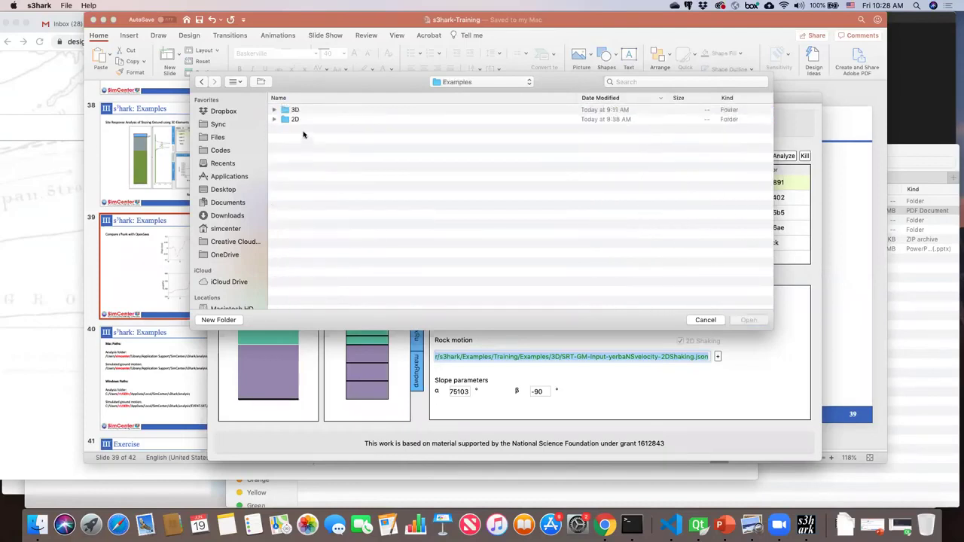
drag(310, 100, 415, 185)
double_click(403, 190)
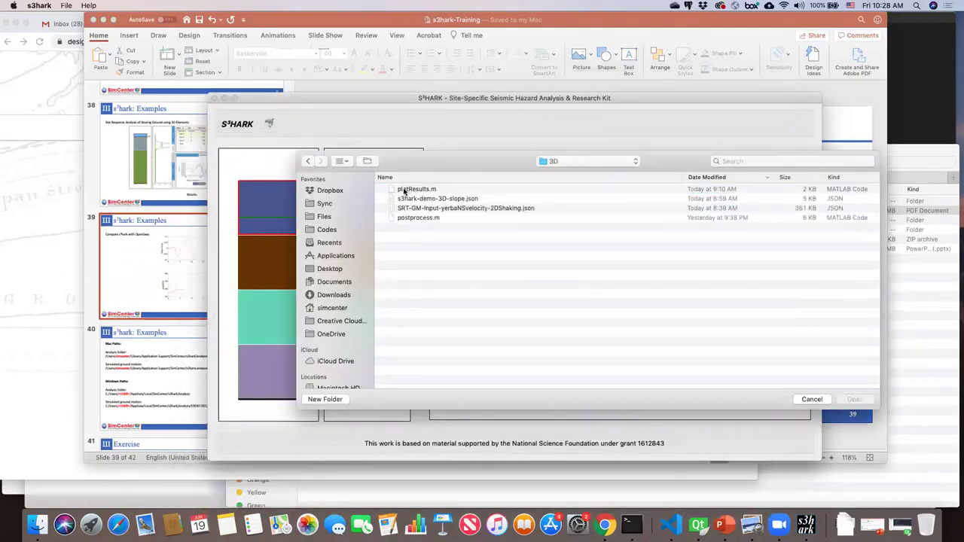
click(437, 210)
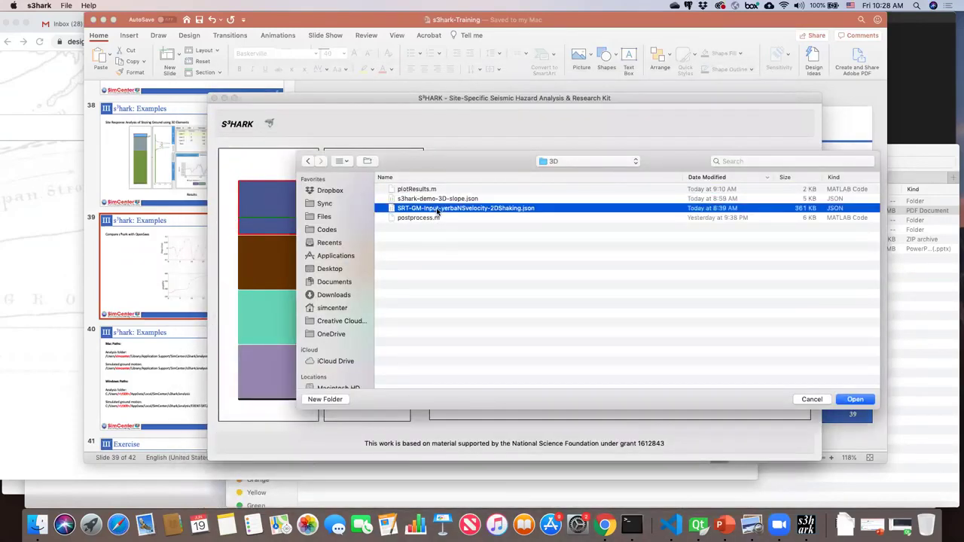
key(Return)
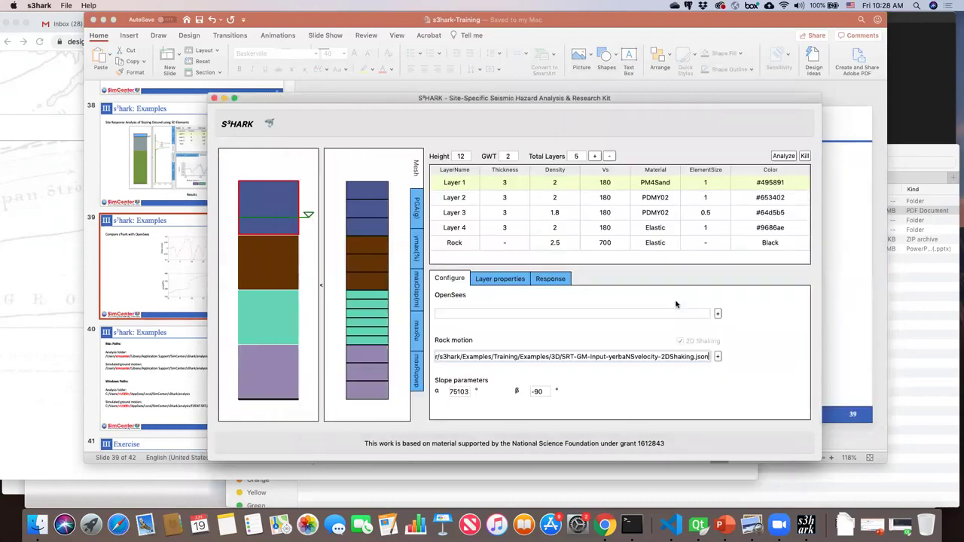
Change the slope angle β from -90 to -80.
double_click(673, 357)
click(541, 389)
key(BackSpace)
key(BackSpace)
key(BackSpace)
text(-80)
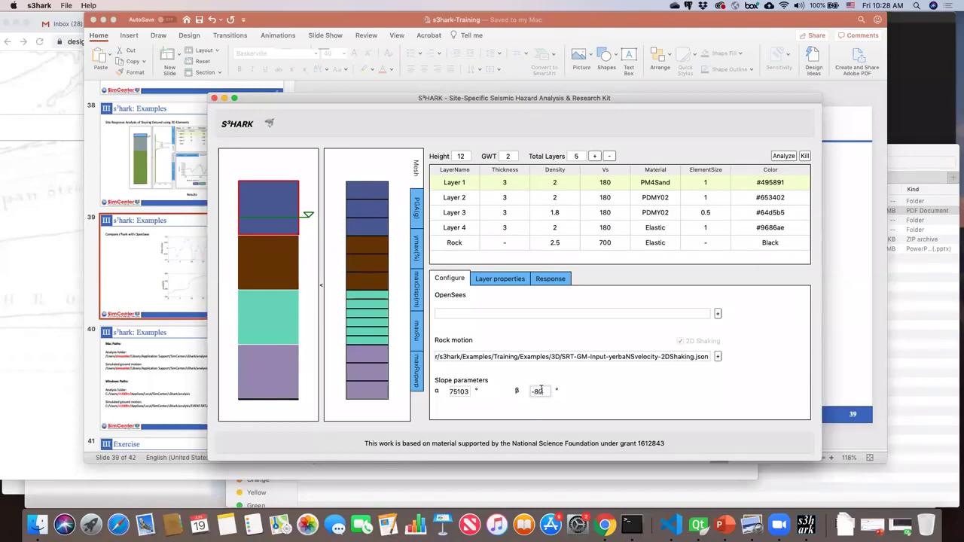
click(457, 391)
Start the analysis and dismiss the warning that Layer 1's material is 2D-only.
click(783, 156)
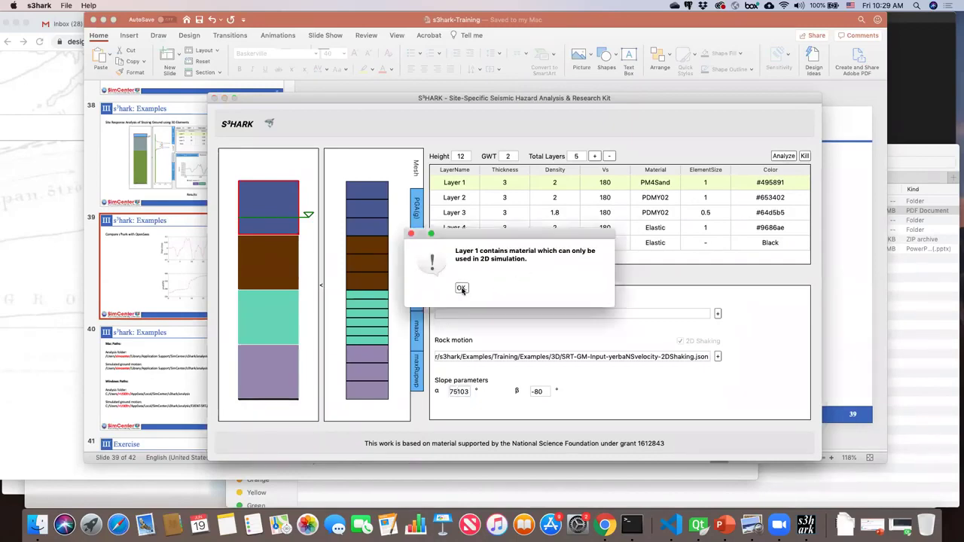
drag(516, 239, 497, 281)
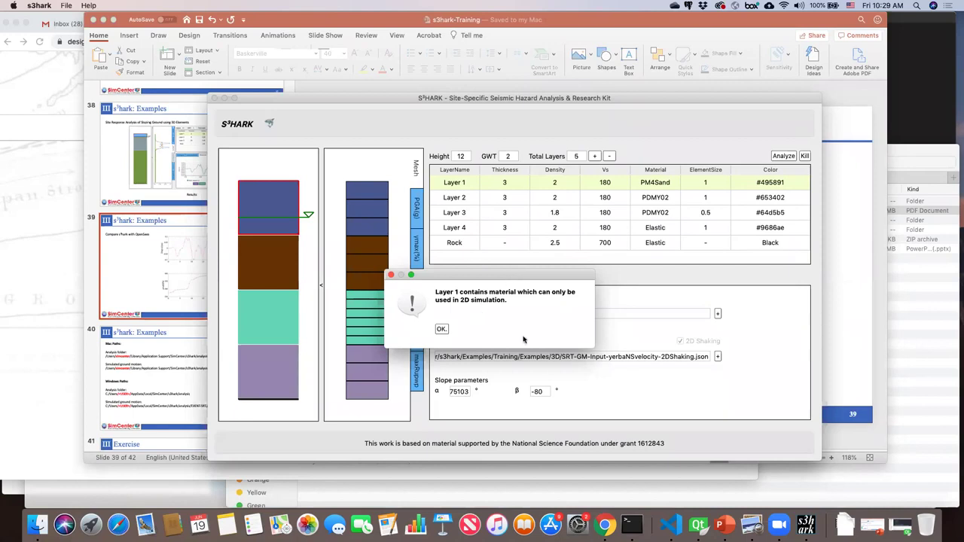
click(441, 330)
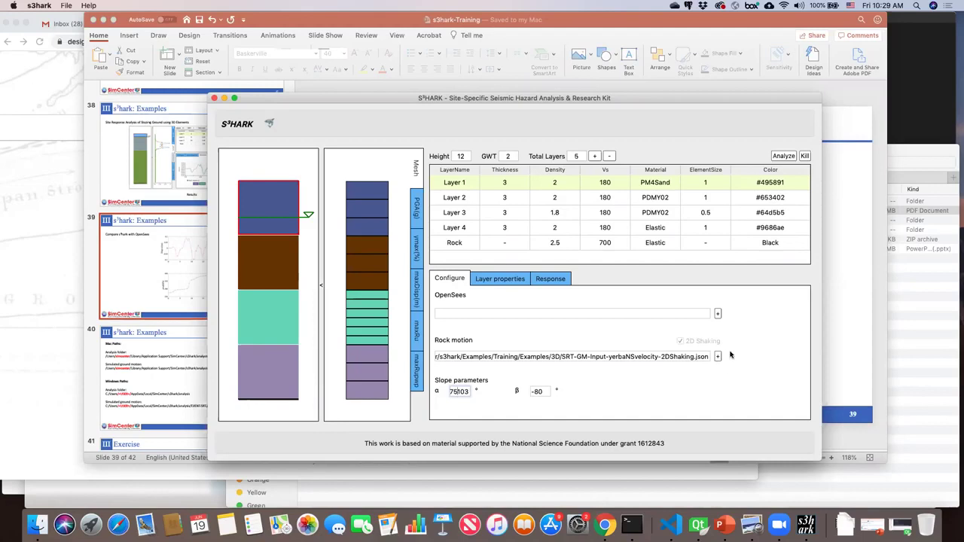
Switch Layer 1's material to PDMY and kill the running analysis.
click(670, 183)
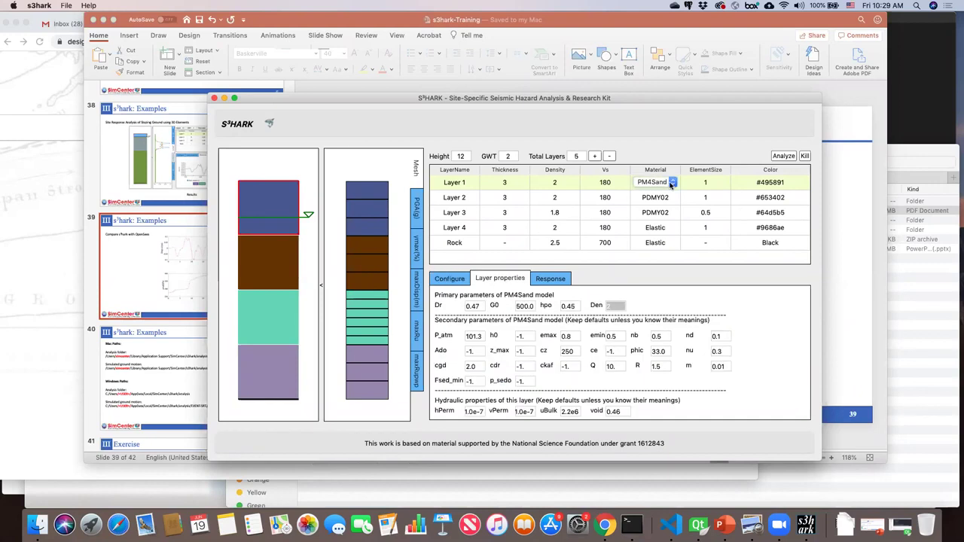
click(670, 183)
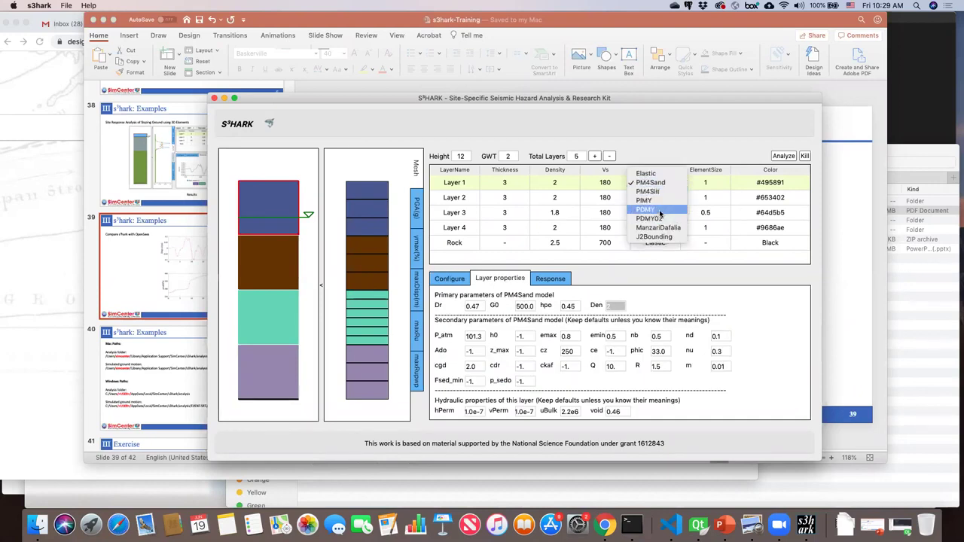
click(660, 213)
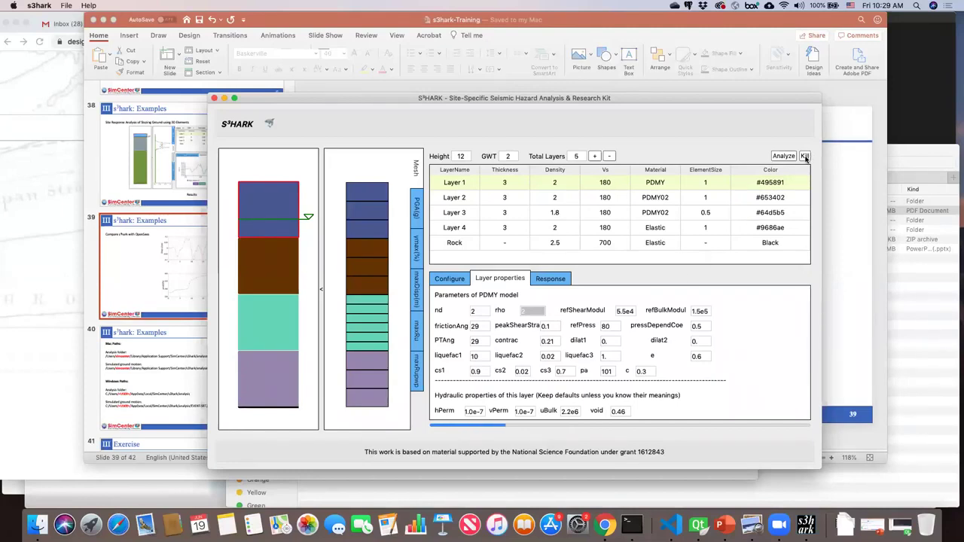
click(805, 157)
click(455, 290)
Delete Layer 3, review Layers 2 and 1, and return to the configuration settings.
click(563, 227)
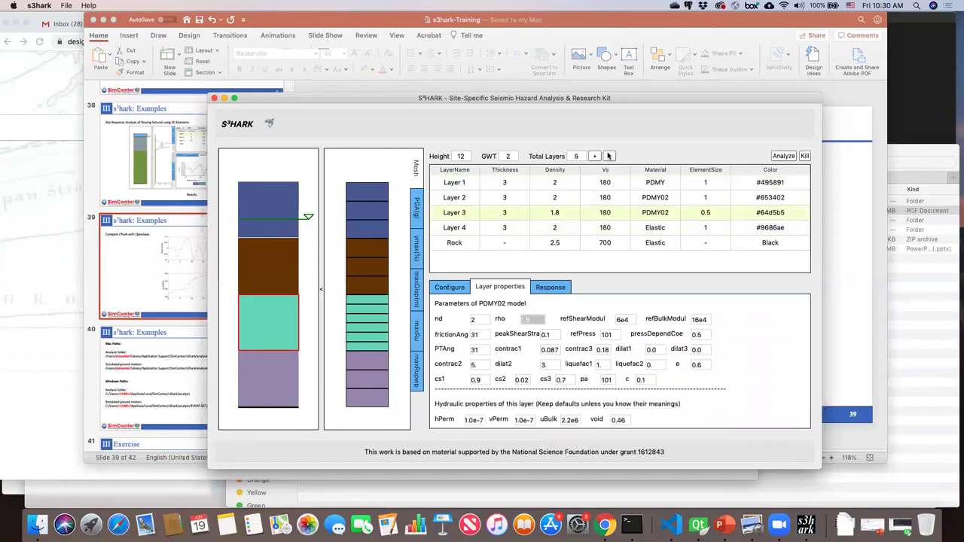
click(609, 156)
click(607, 197)
click(611, 183)
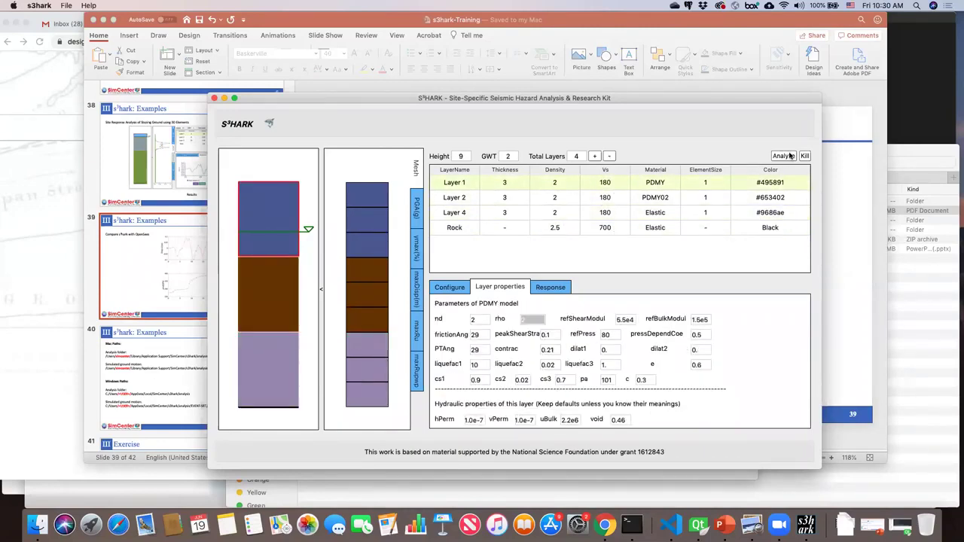
click(460, 288)
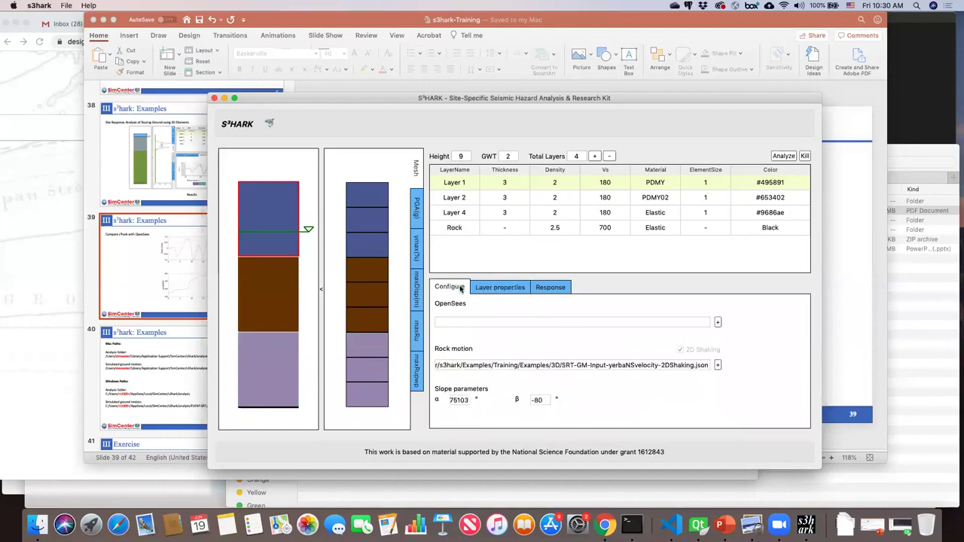
Run 'which opensees' in Terminal and paste the returned executable path into S3HARK's OpenSees field.
click(633, 525)
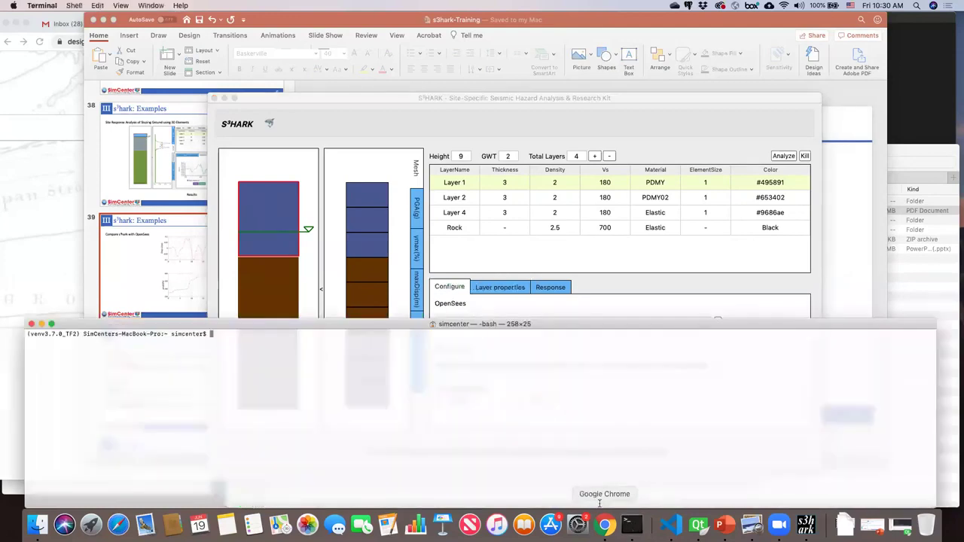
text(which)
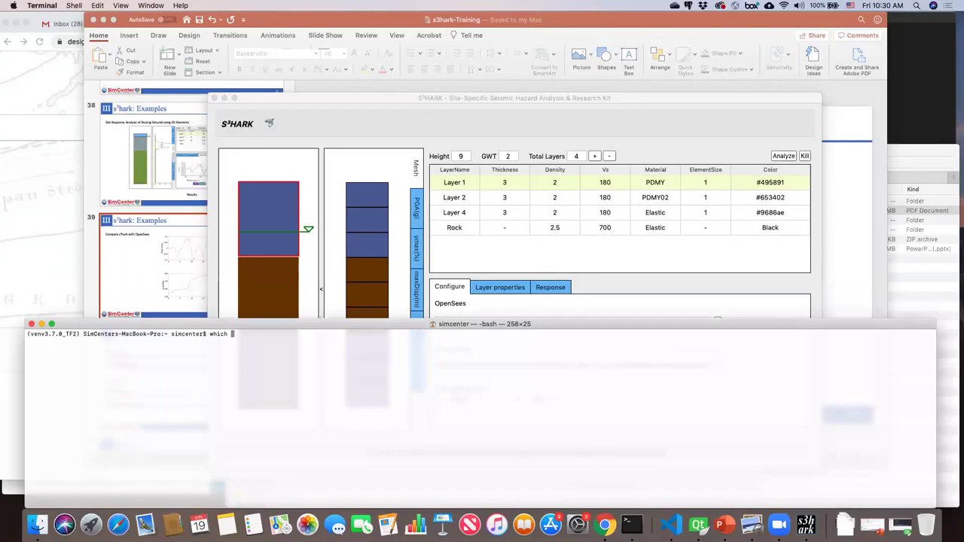
text( opensees)
key(Return)
drag(215, 340, 27, 340)
key(super+c)
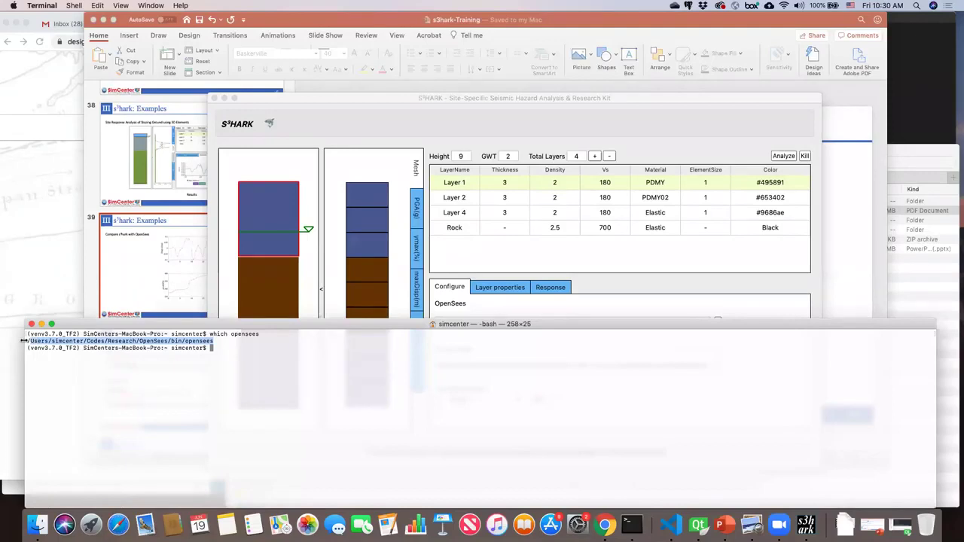
click(579, 278)
click(554, 321)
key(super+v)
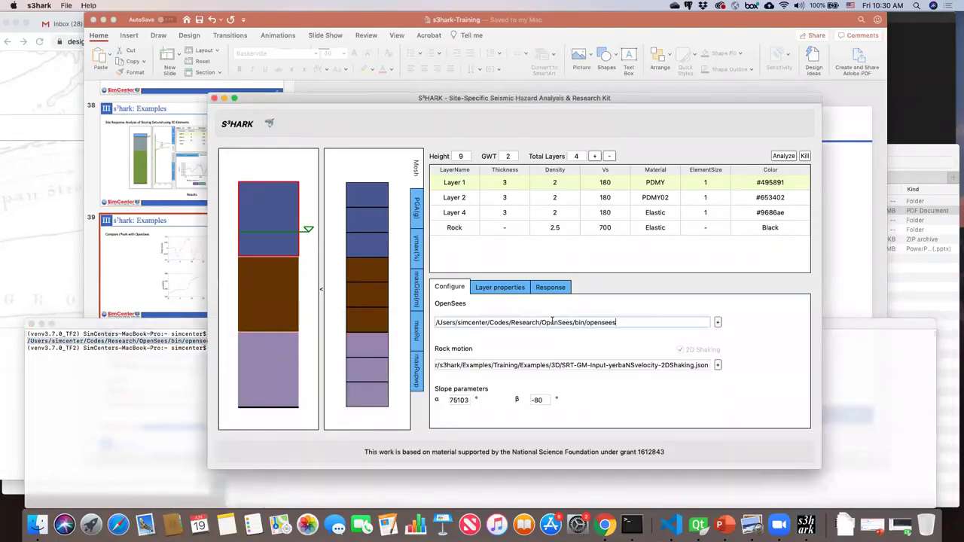
Run the analysis, viewing Layer 2, Layer 4 and Rock properties until it completes.
click(784, 157)
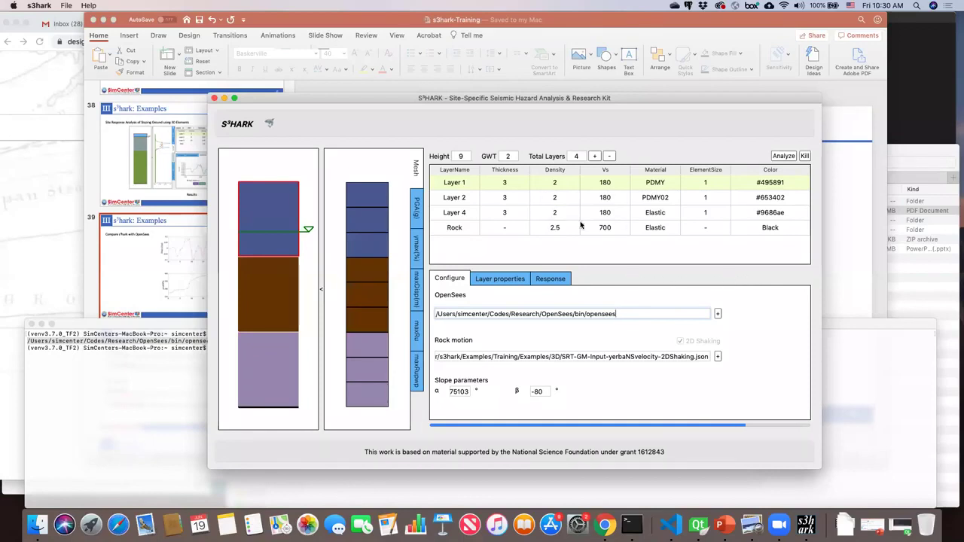
click(591, 198)
click(598, 214)
click(600, 234)
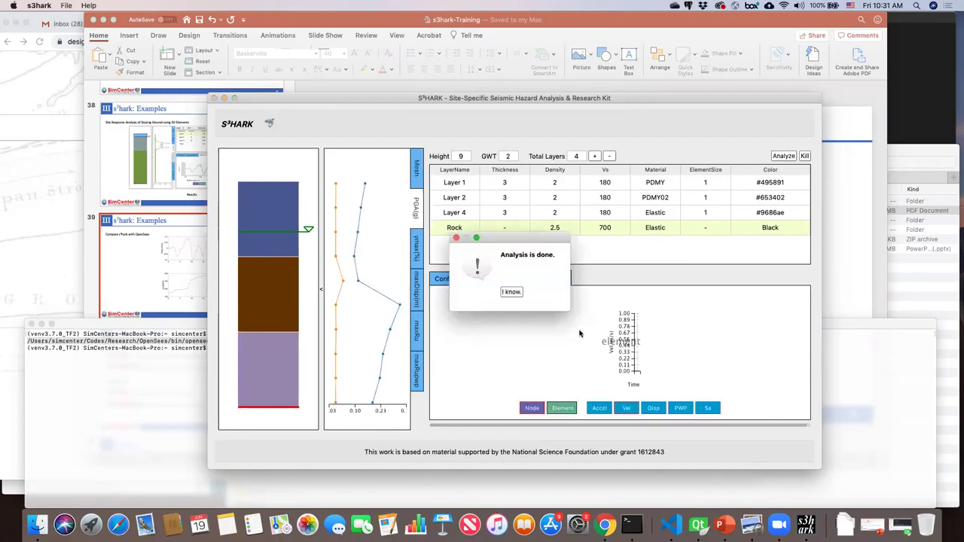
Plot a top-layer element's velocity response from the mesh and toggle its legend curves.
click(512, 293)
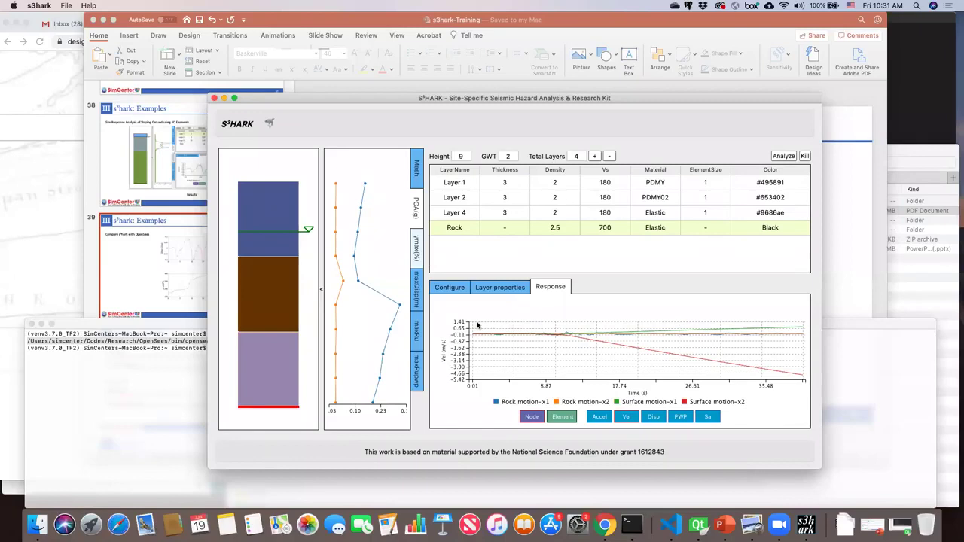
click(416, 174)
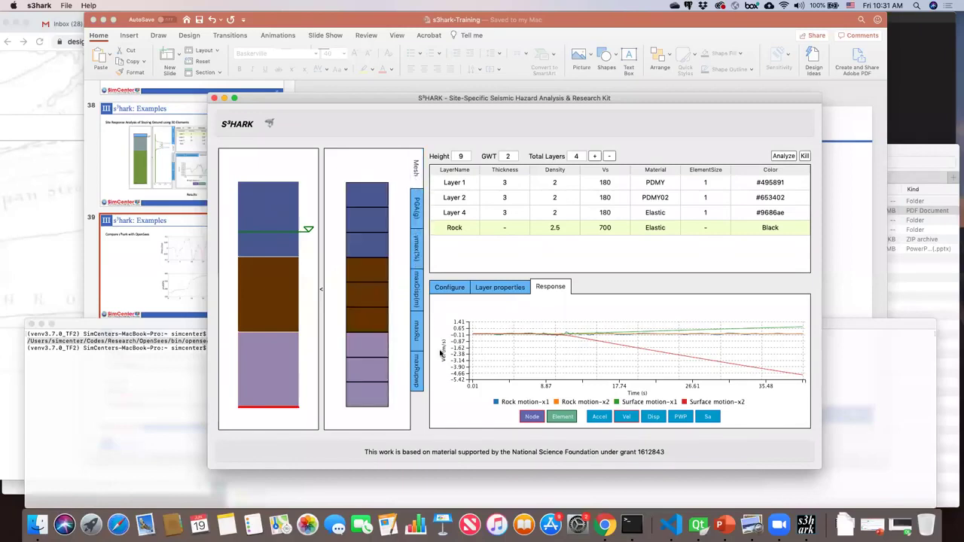
click(369, 226)
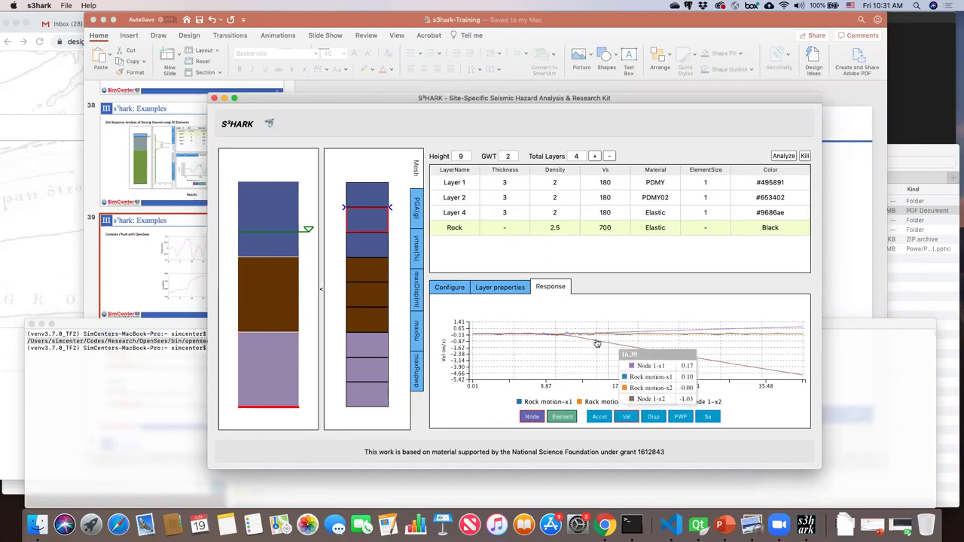
click(571, 400)
click(614, 401)
click(676, 402)
click(693, 401)
click(693, 401)
click(648, 401)
click(531, 402)
click(531, 402)
Isolate the Node 1-x1 velocity history on the chart, then show the PGA depth profile.
click(606, 402)
click(629, 402)
click(705, 401)
click(661, 402)
click(607, 401)
click(543, 402)
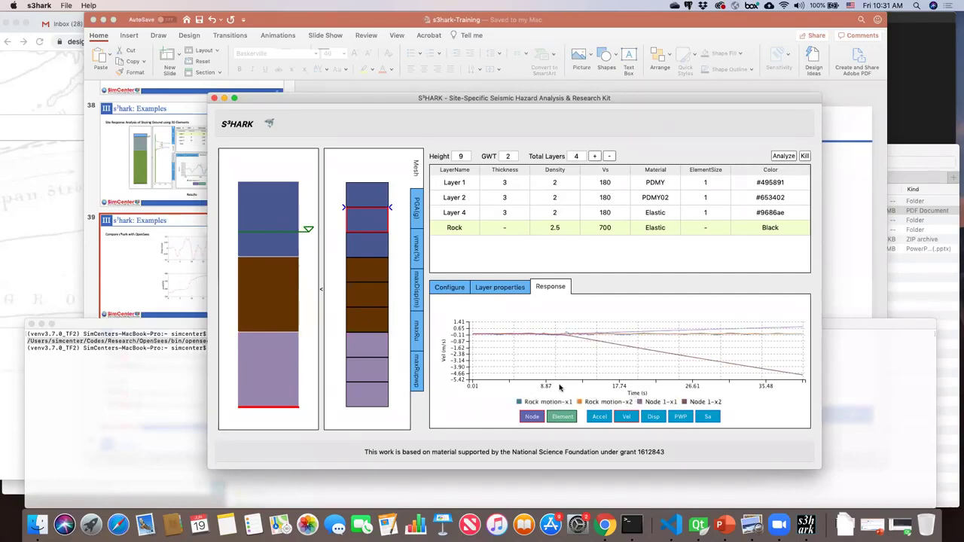
double_click(556, 401)
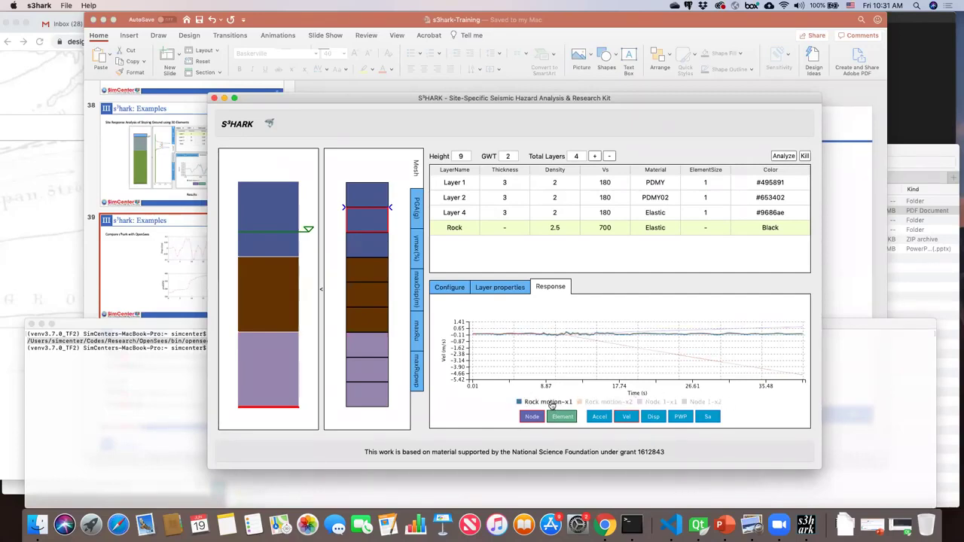
click(555, 403)
click(561, 403)
click(552, 405)
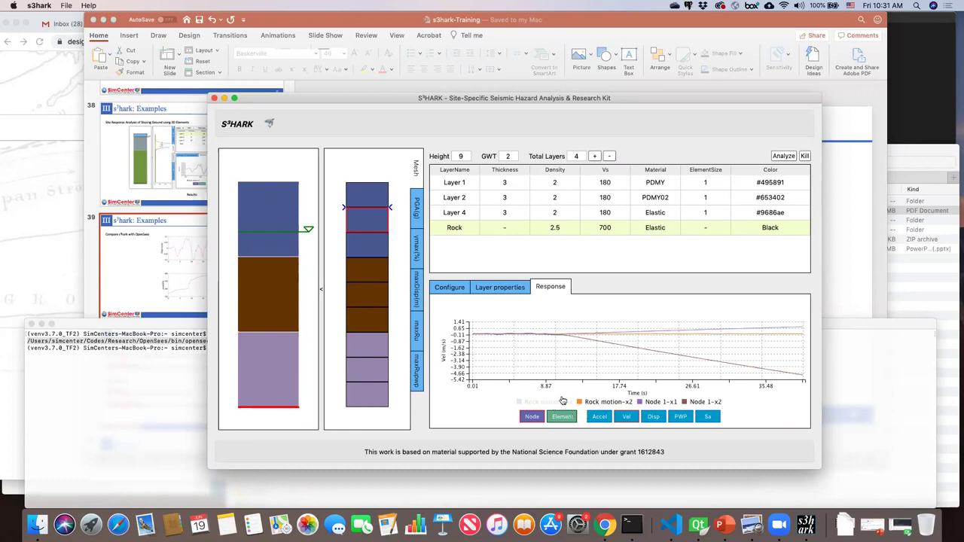
click(607, 401)
click(651, 402)
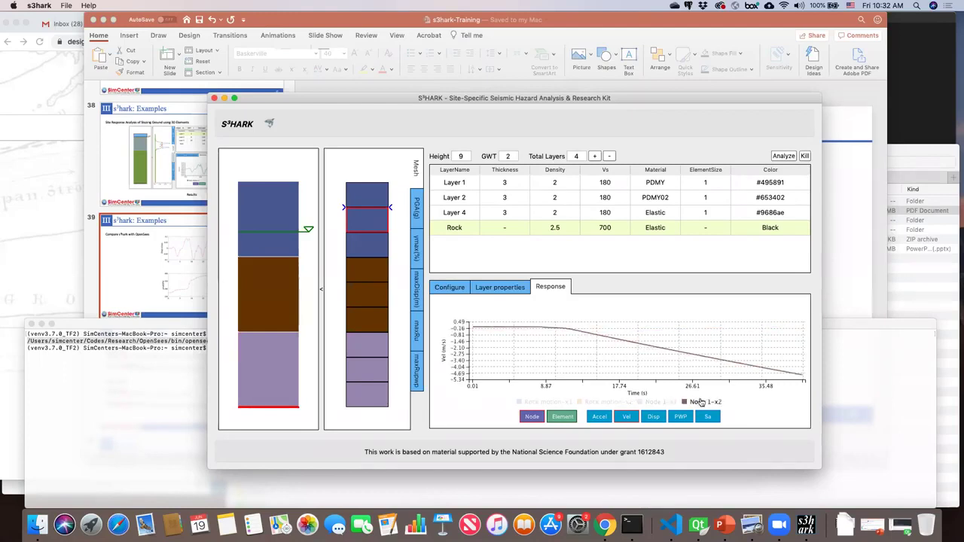
click(680, 403)
click(651, 403)
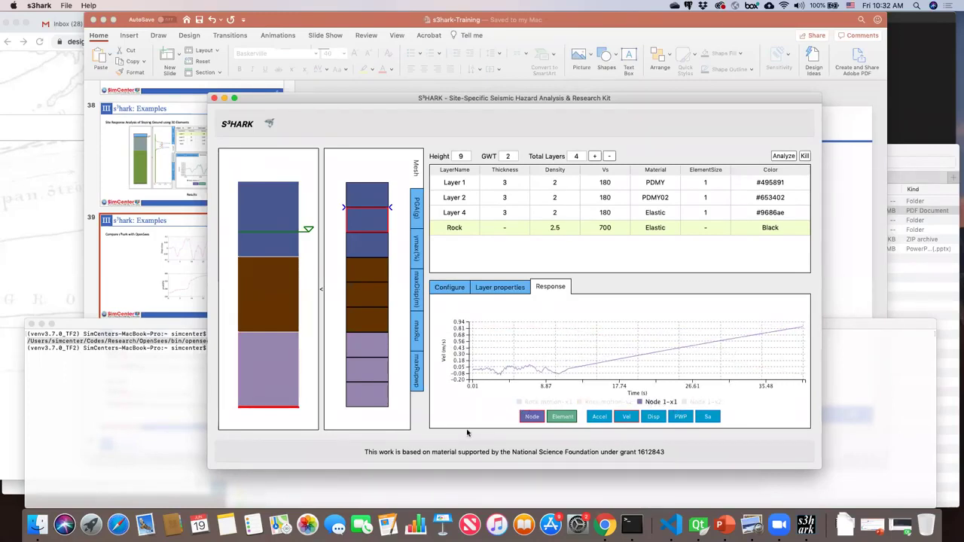
click(417, 210)
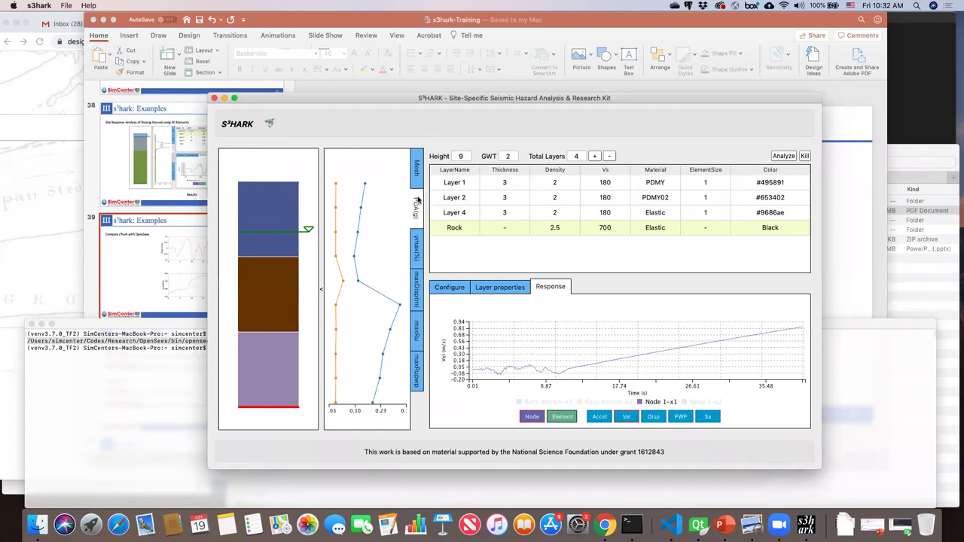
Step through the ymax(%), maxDisp(m), maxRu and maxRupwp result profiles beside the chart.
mouse_move(346, 284)
click(455, 287)
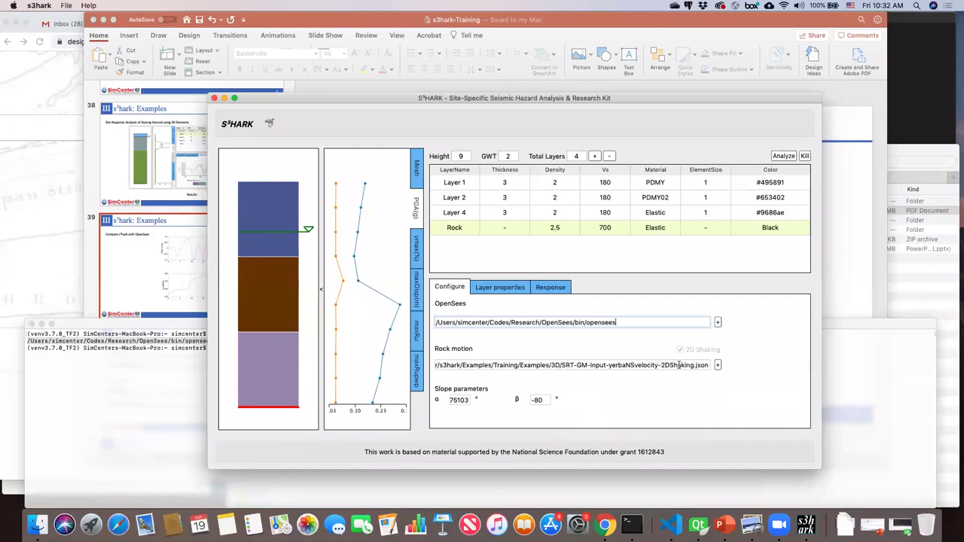
mouse_move(336, 309)
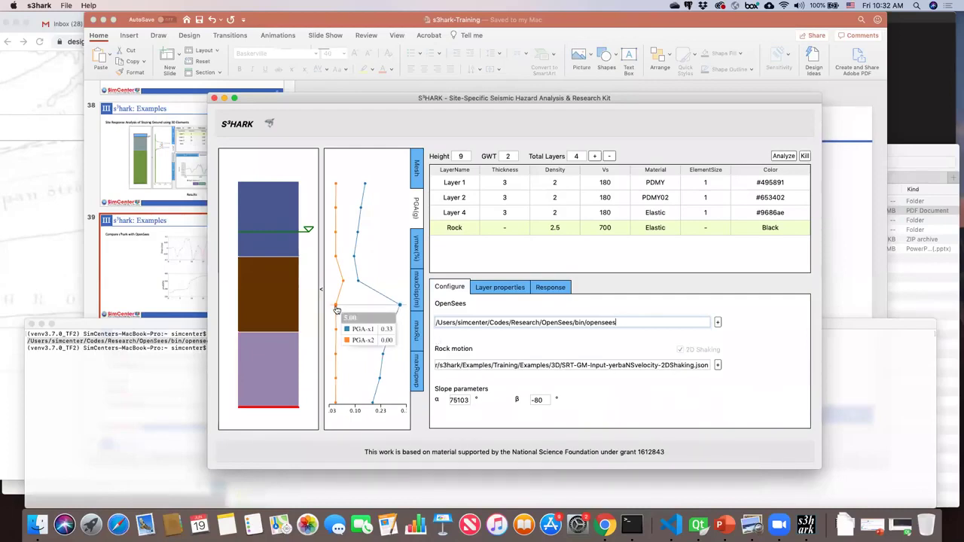
mouse_move(358, 284)
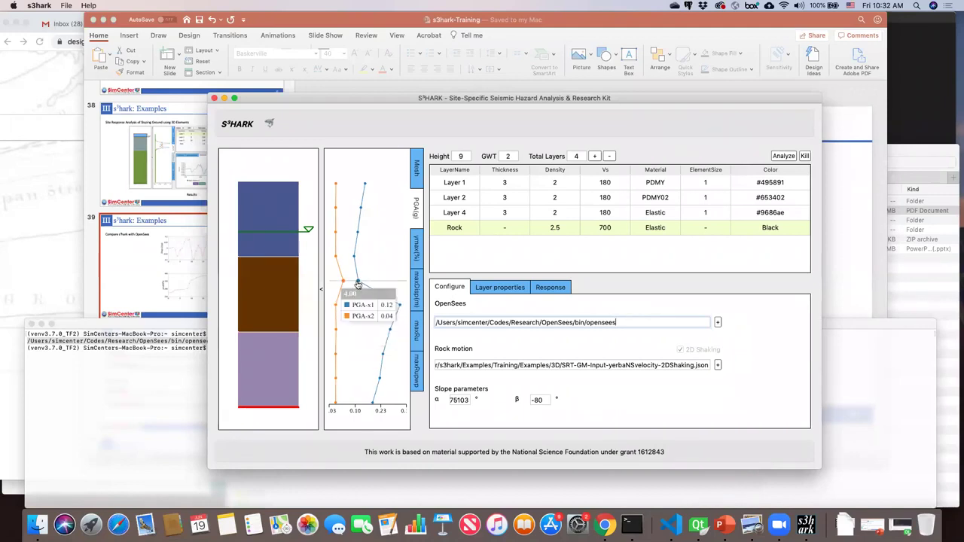
mouse_move(354, 259)
mouse_move(359, 233)
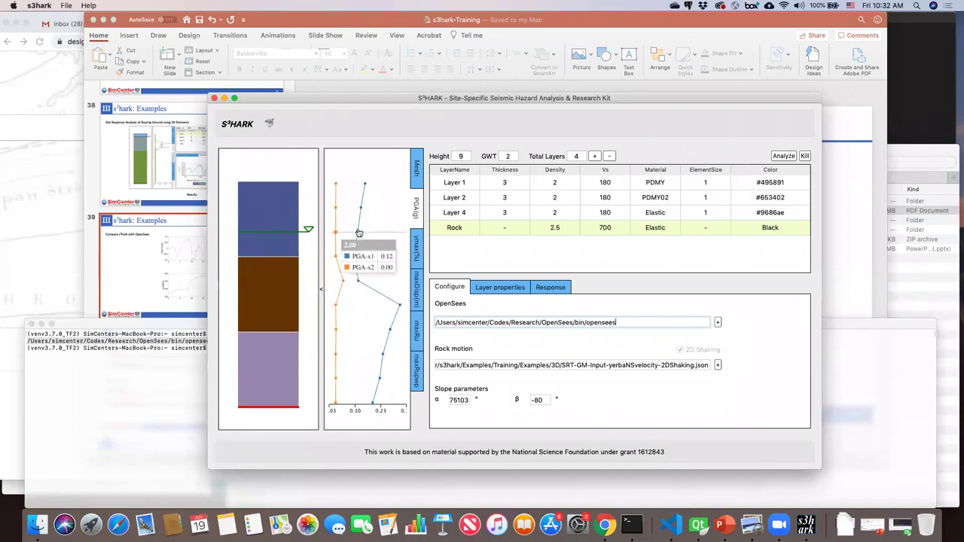
mouse_move(366, 186)
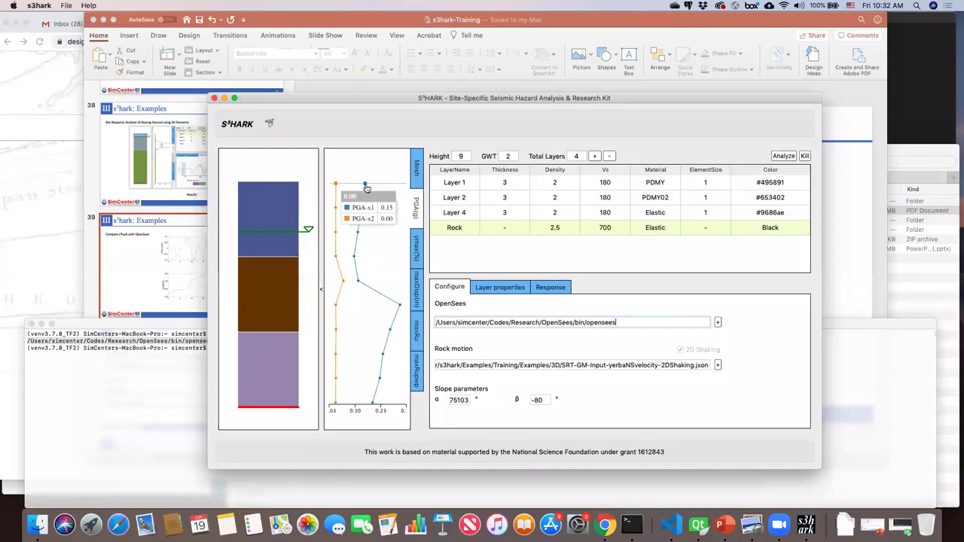
click(417, 252)
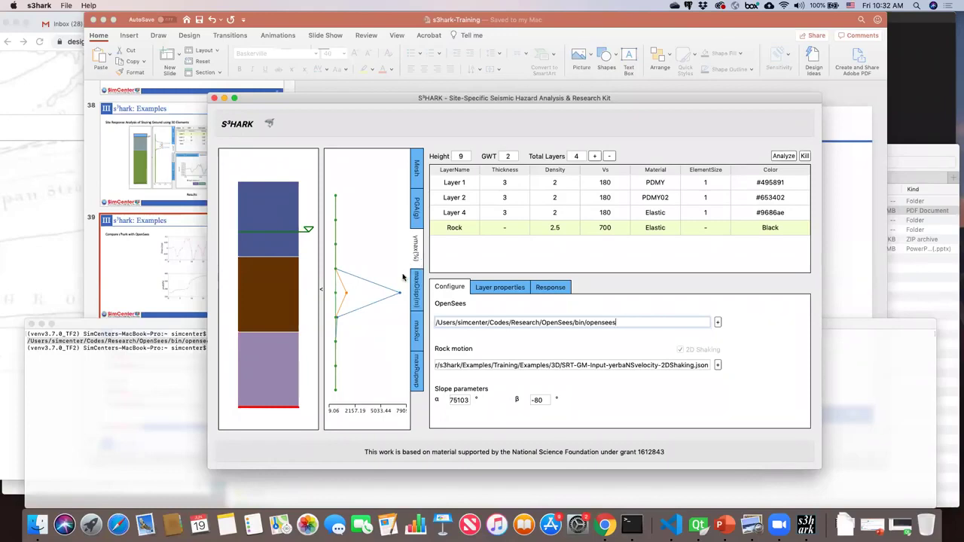
mouse_move(400, 293)
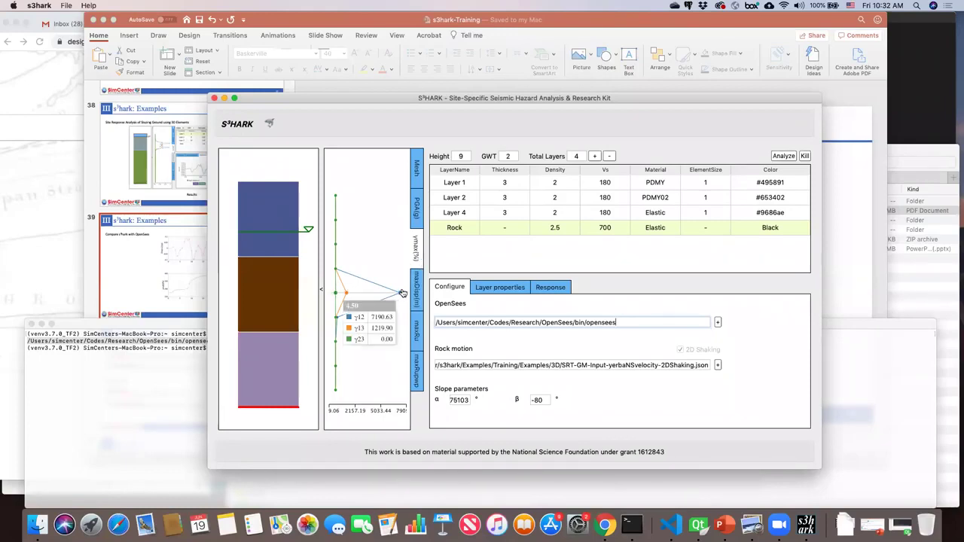
click(416, 290)
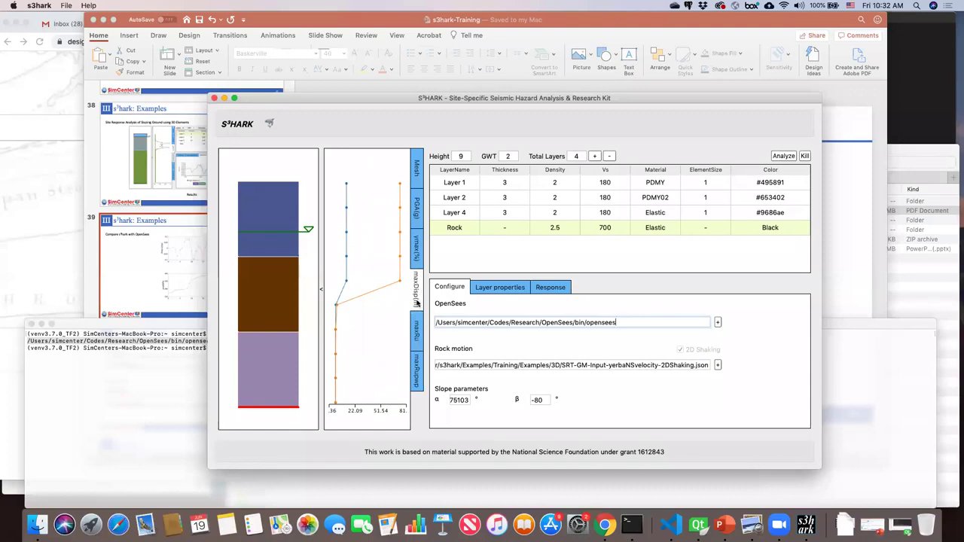
mouse_move(402, 236)
click(416, 332)
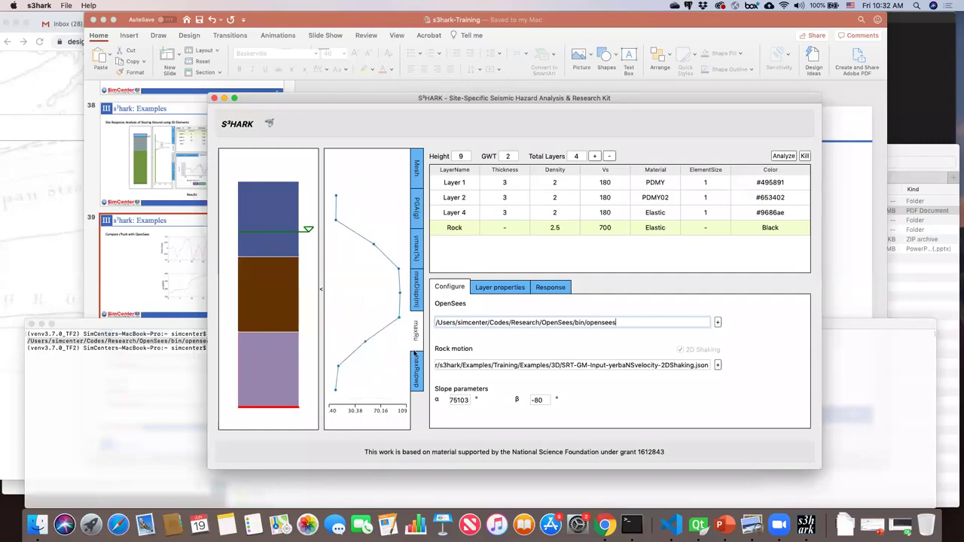
click(417, 366)
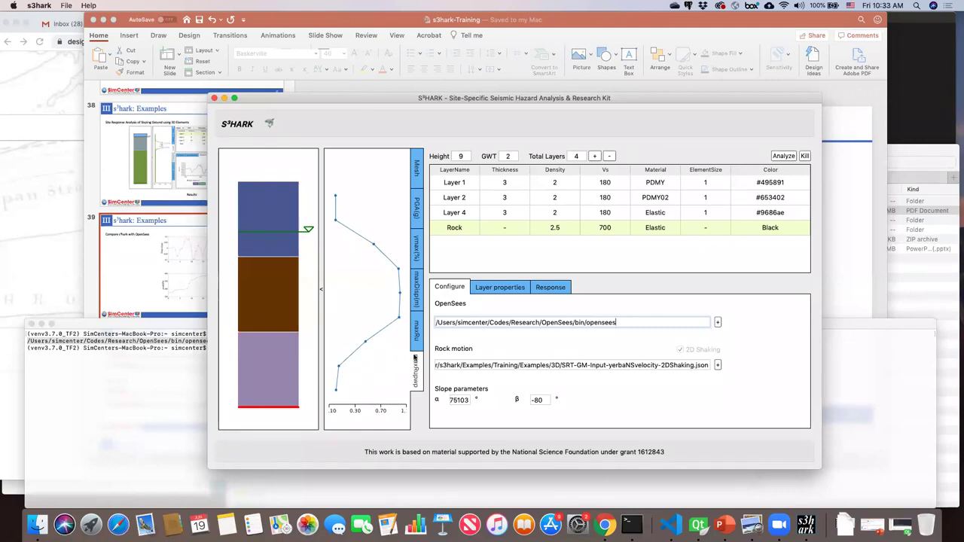
Show the parameters of the brown PDMY02 Layer 2 in the soil column.
mouse_move(398, 321)
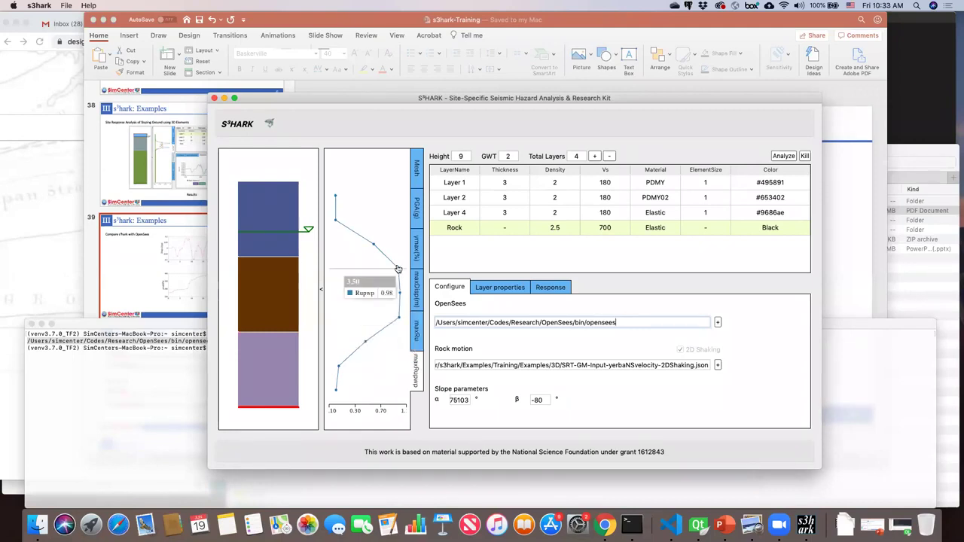
mouse_move(400, 294)
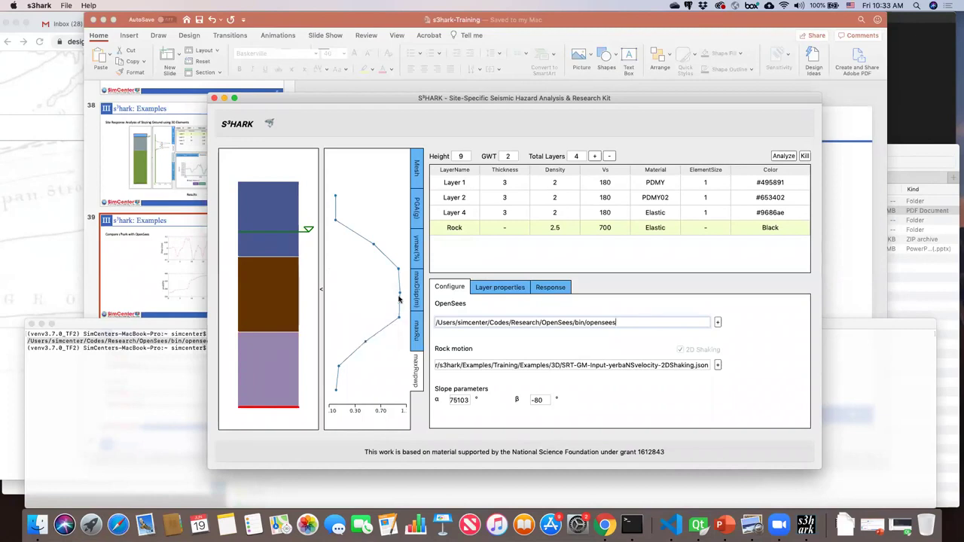
click(274, 294)
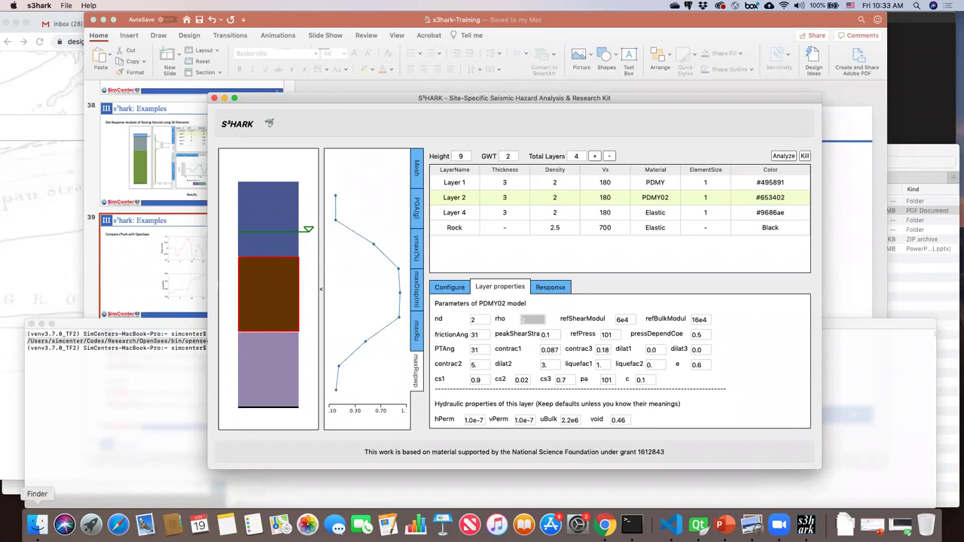
In Finder, go into the Training Examples > 3D folder.
click(38, 525)
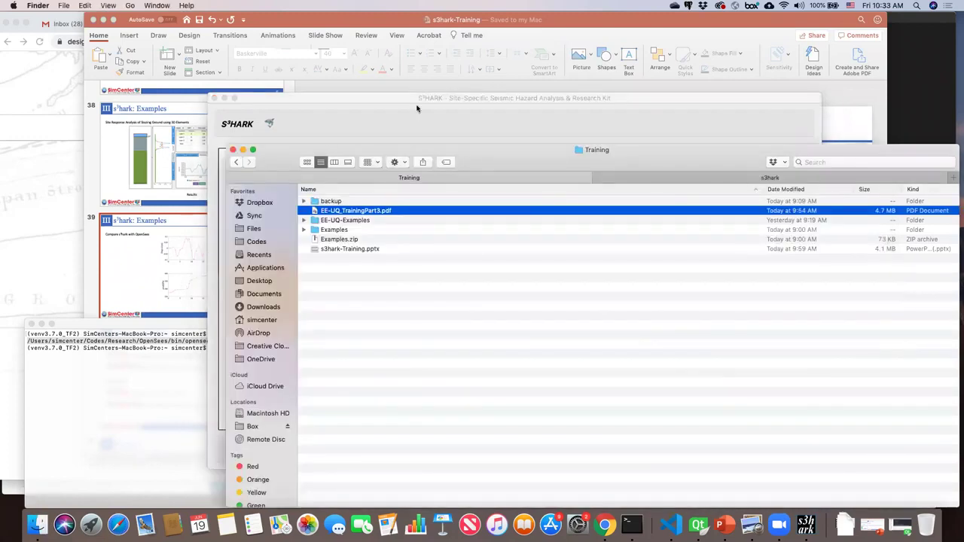
drag(482, 153, 312, 119)
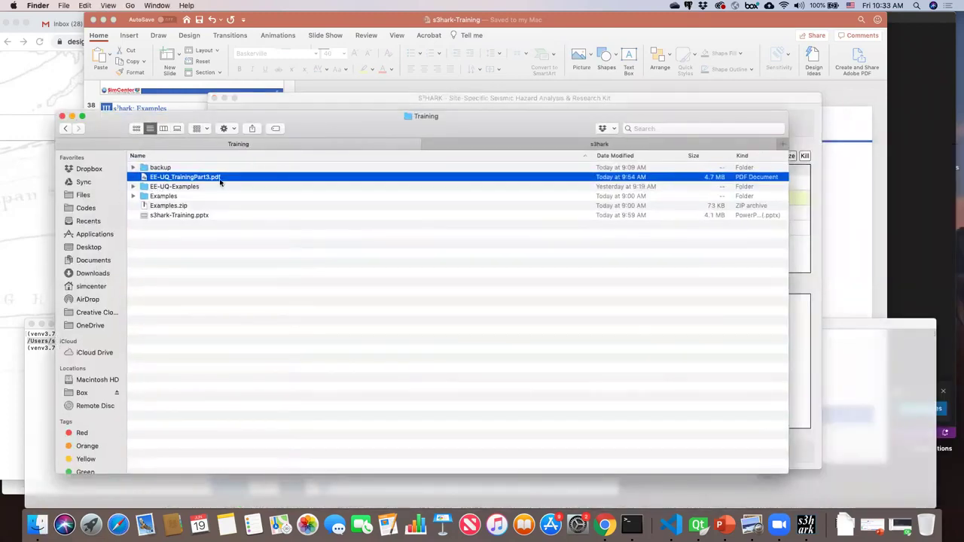
double_click(168, 195)
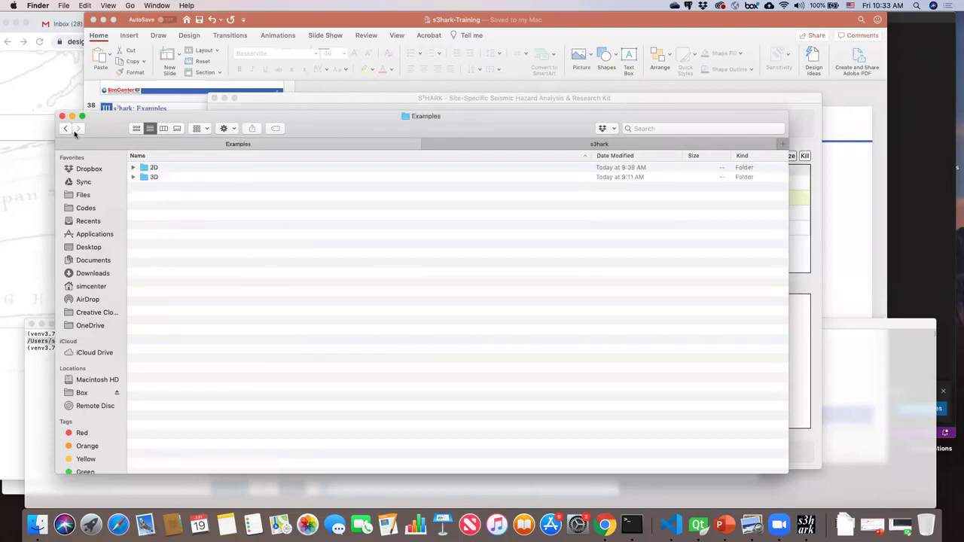
click(66, 129)
double_click(167, 196)
click(151, 178)
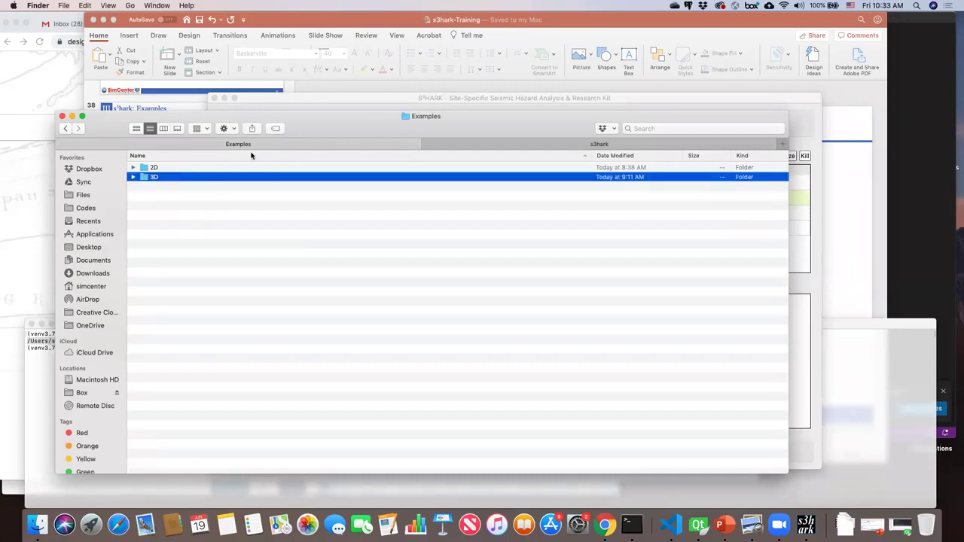
click(133, 178)
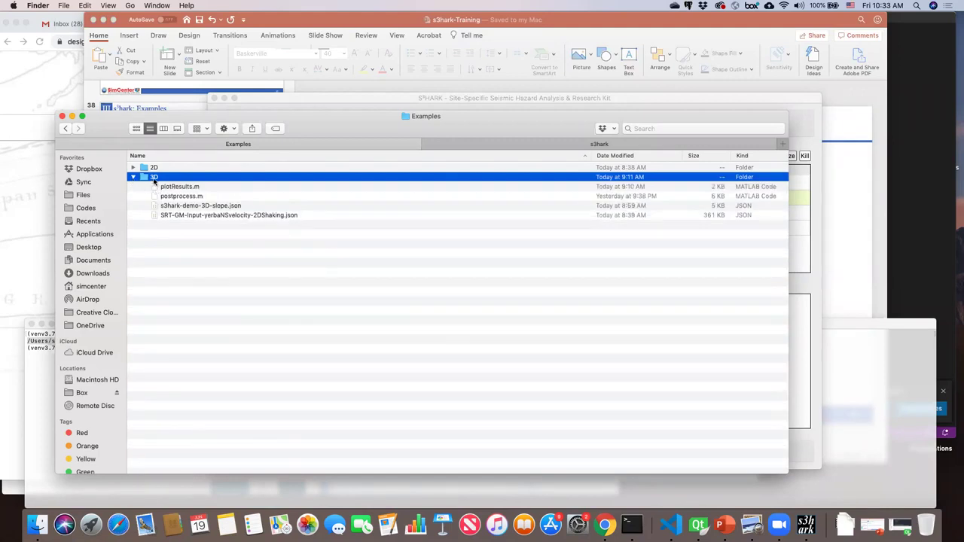
double_click(154, 178)
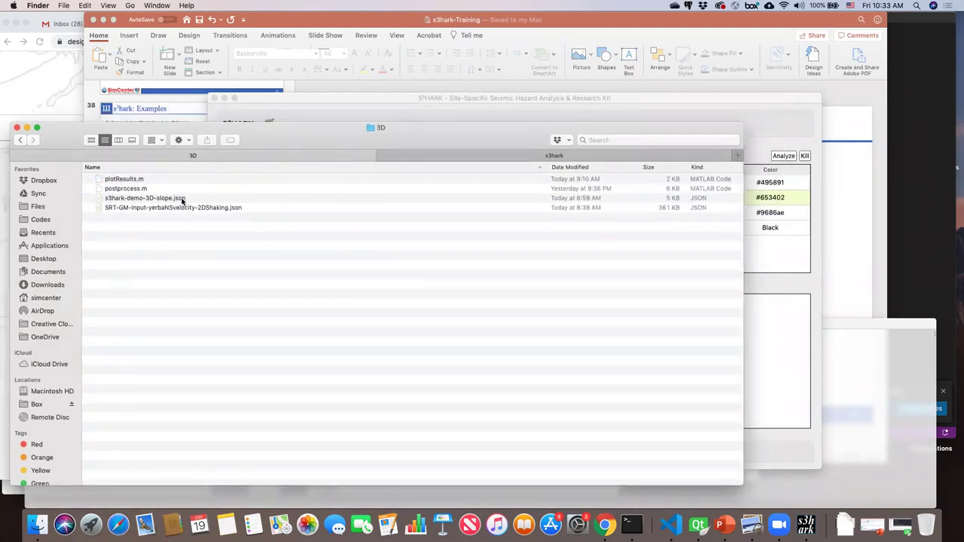
Select s3hark-demo-3D-slope.json and switch back to S3HARK.
click(182, 199)
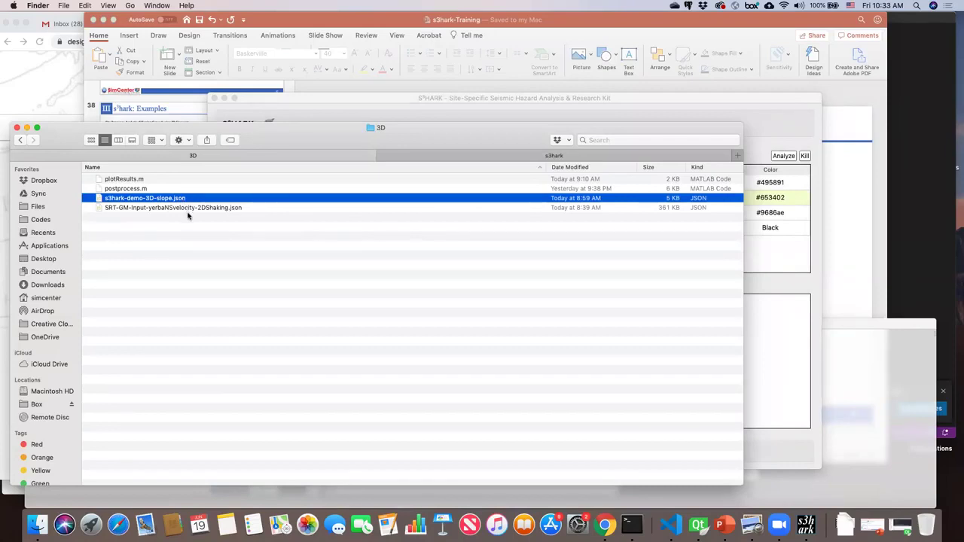
click(191, 208)
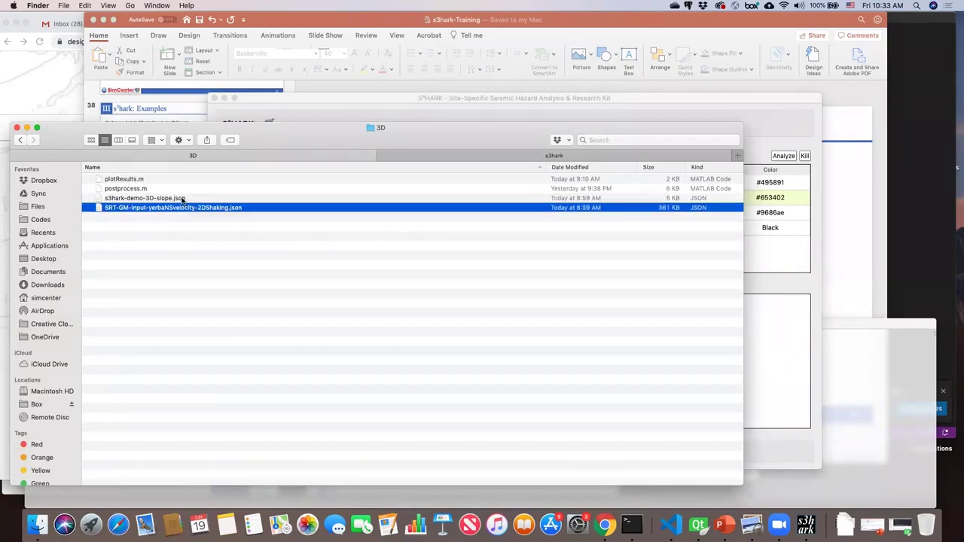
click(182, 199)
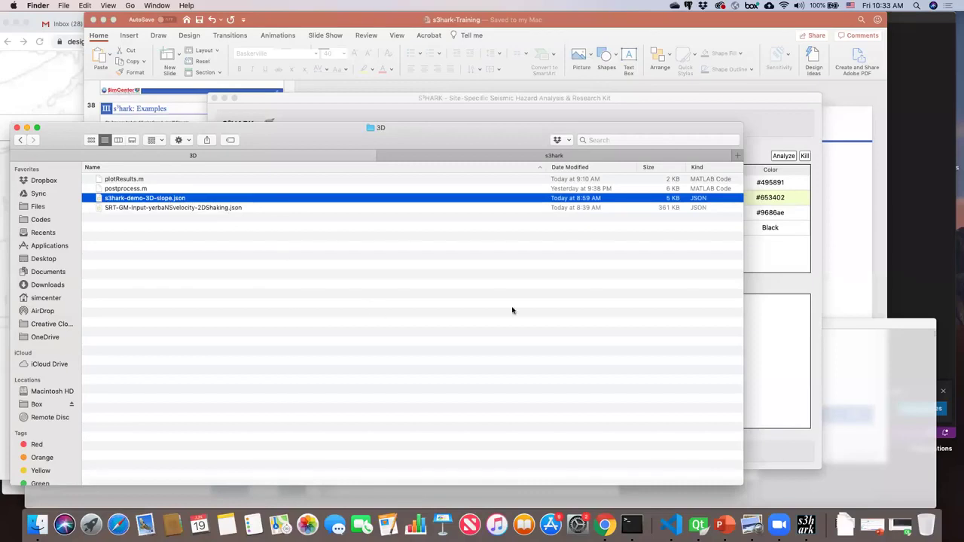
click(805, 525)
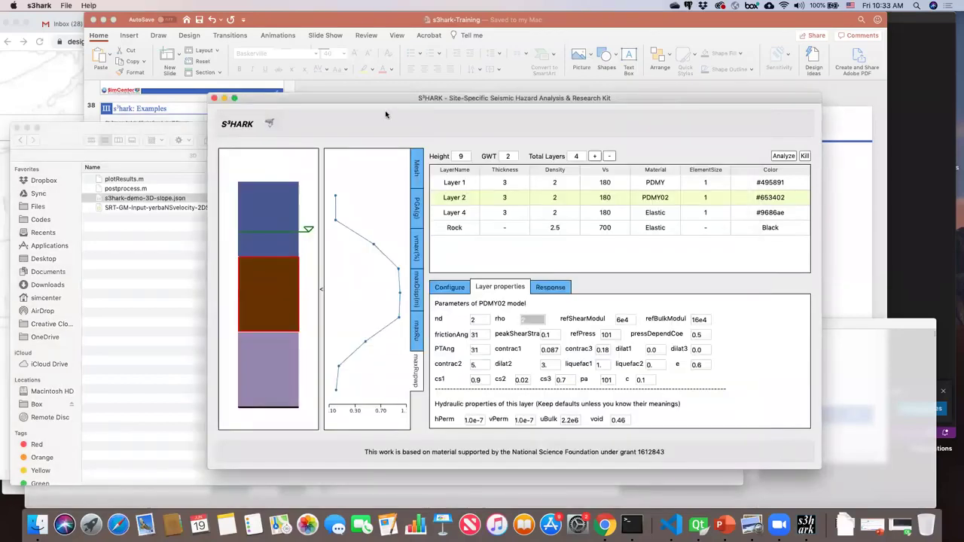
Save the model as myanalysis.json in the 3D folder, then close S3HARK.
click(66, 6)
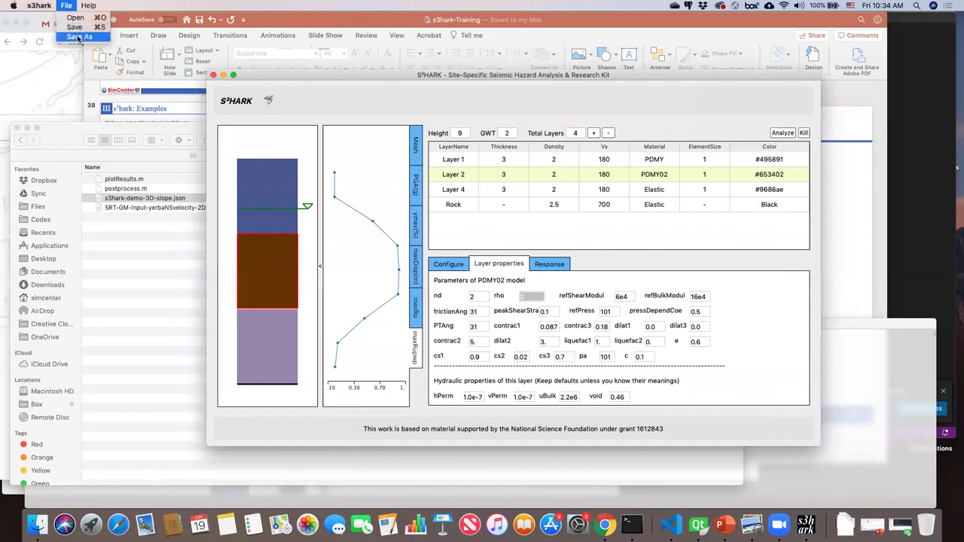
click(78, 37)
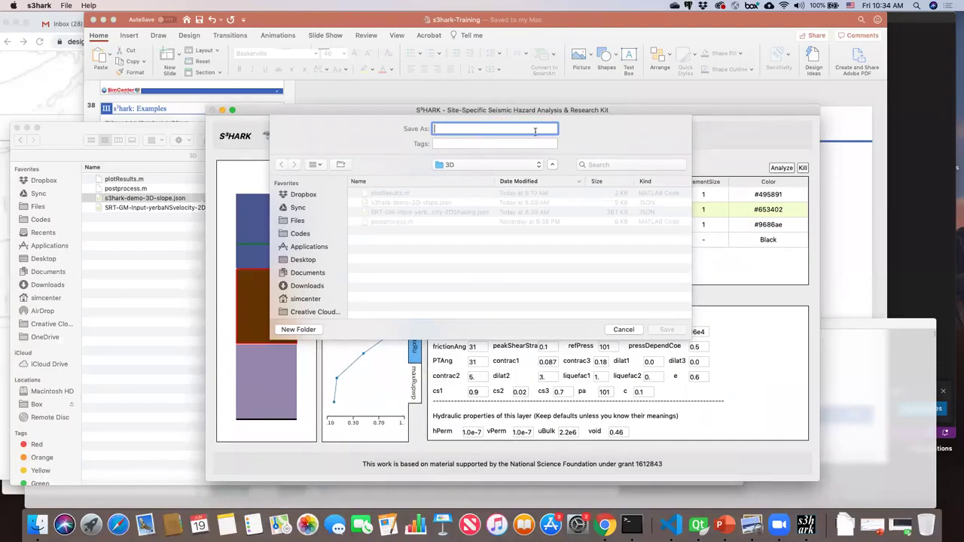
text(myanalysis.json)
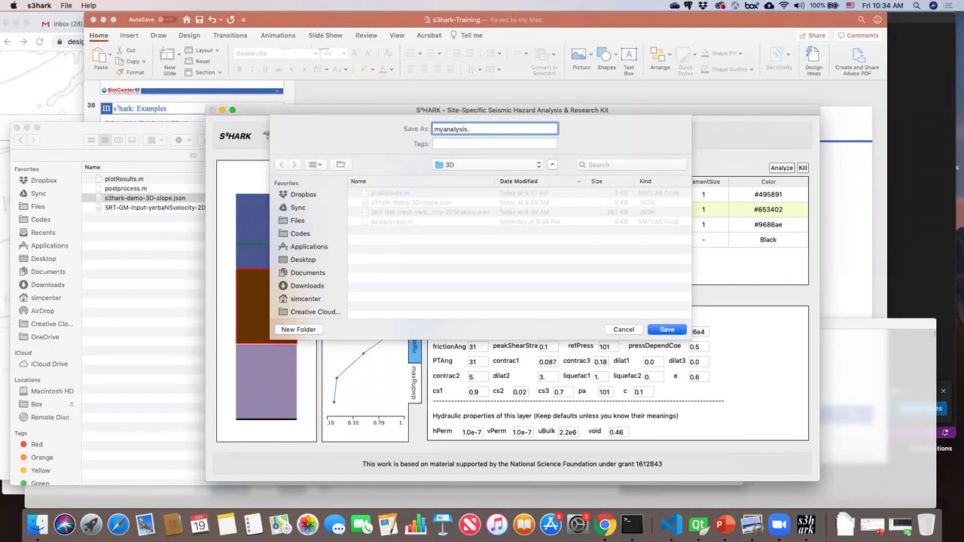
click(663, 333)
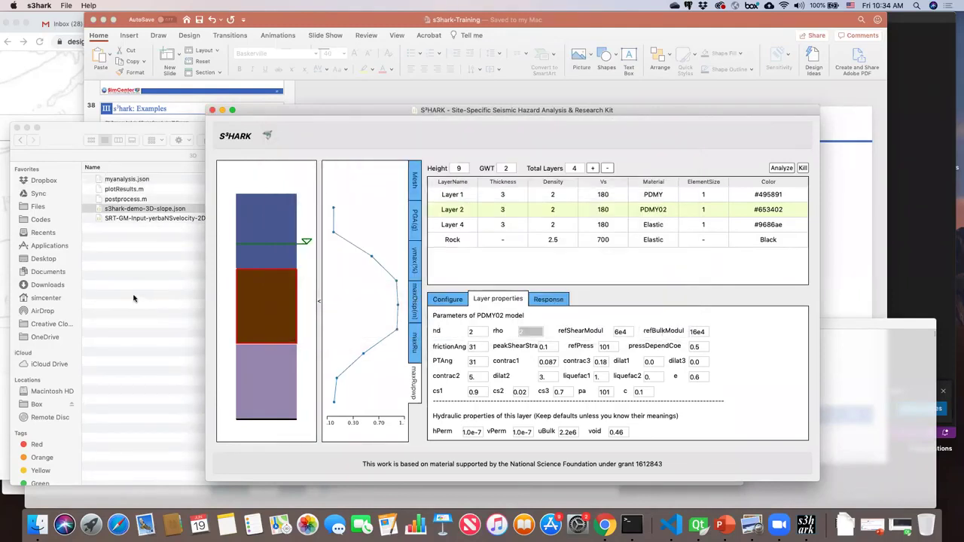
click(213, 111)
Relaunch S3HARK from Qt Creator and start opening an existing model file.
click(722, 530)
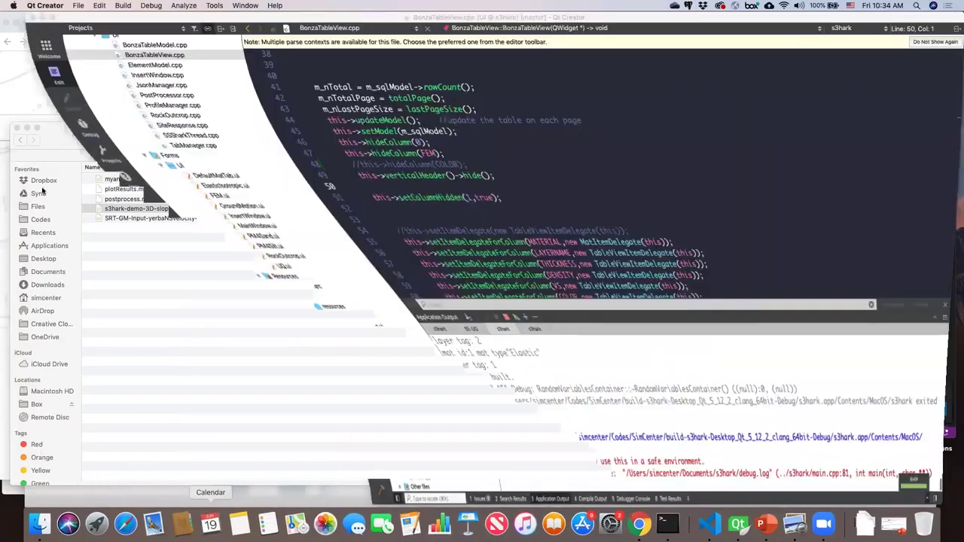
key(super+r)
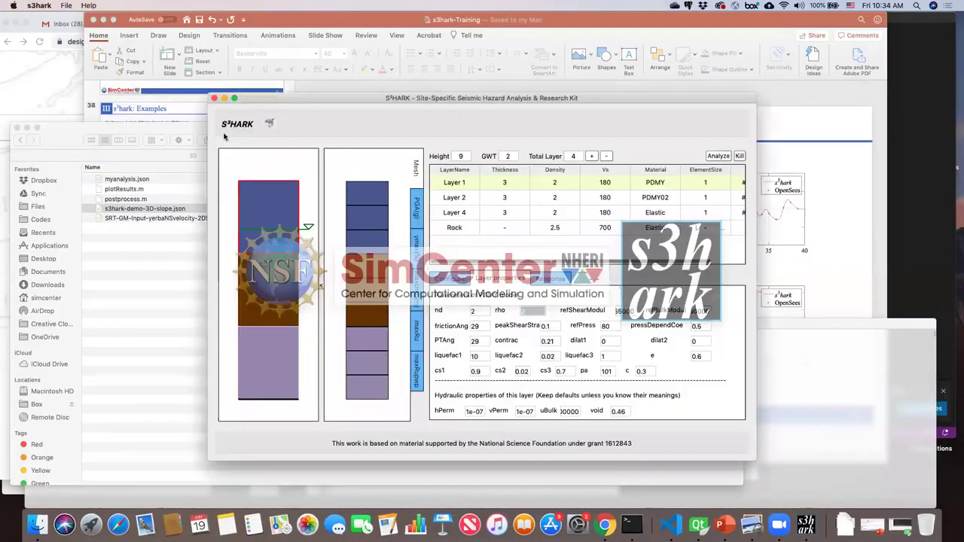
click(67, 6)
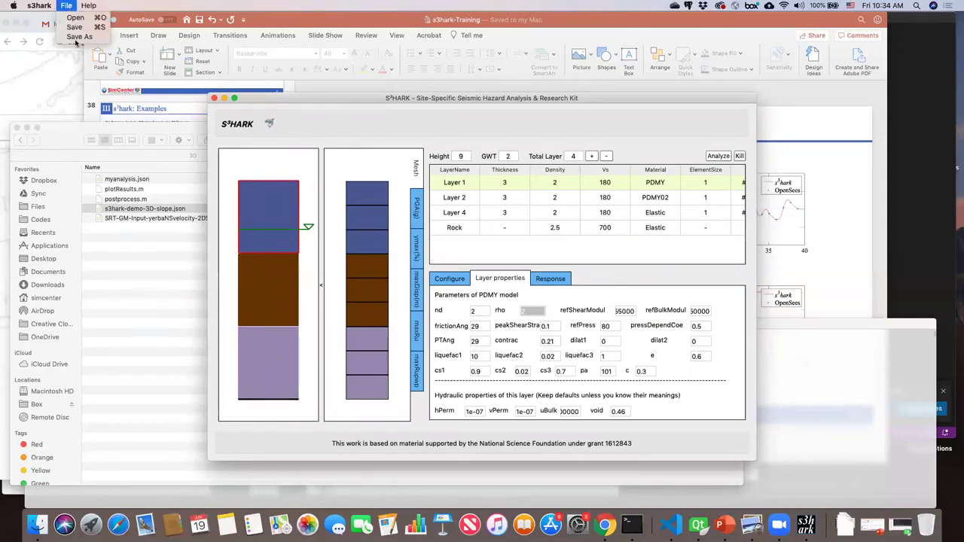
click(73, 17)
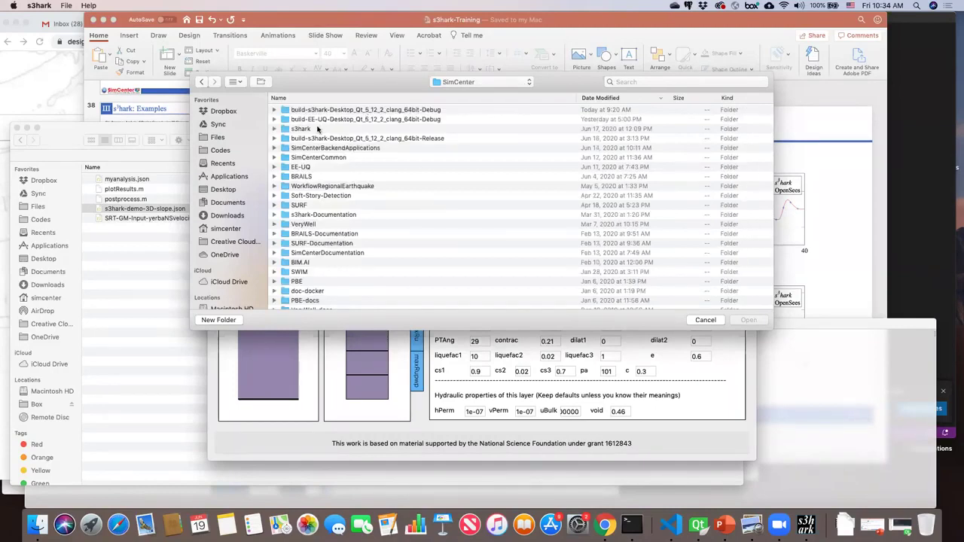
Load s3hark-demo-3D-slope.json from s3hark > Examples > Training > Examples > 3D.
double_click(318, 129)
double_click(300, 120)
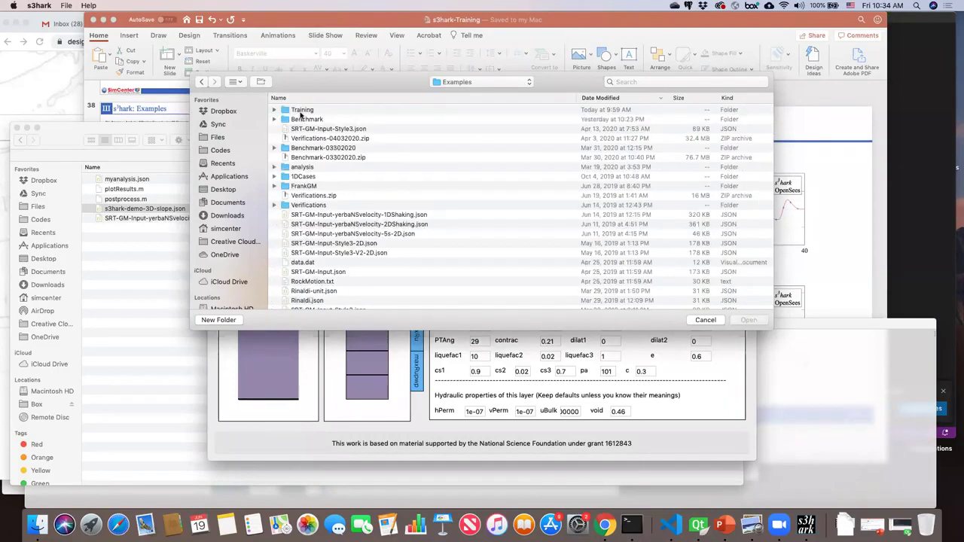
double_click(301, 111)
double_click(299, 138)
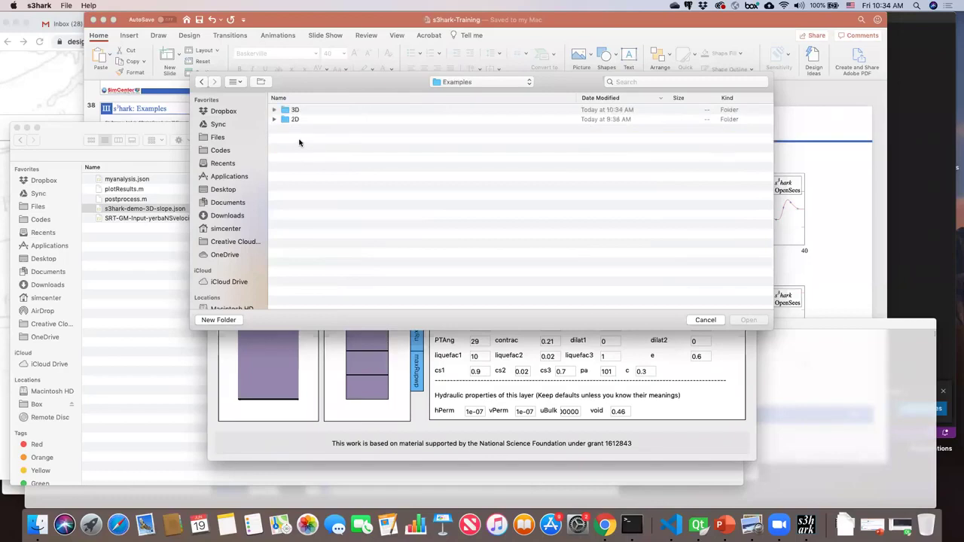
double_click(294, 110)
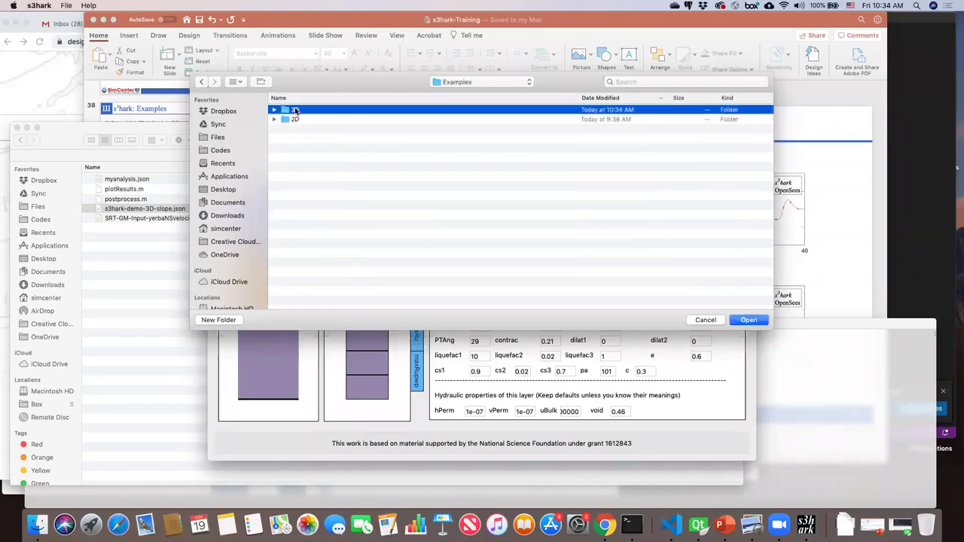
drag(338, 83, 429, 70)
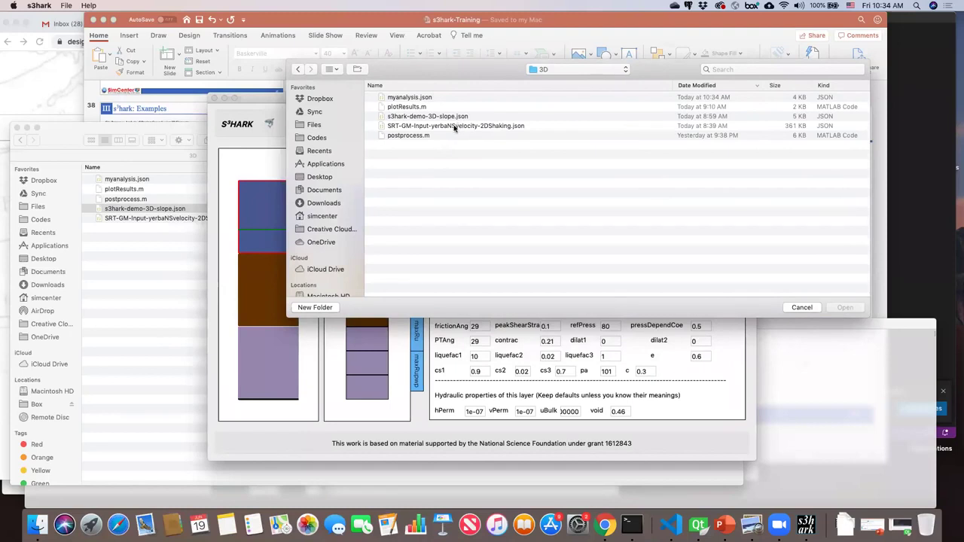
click(450, 119)
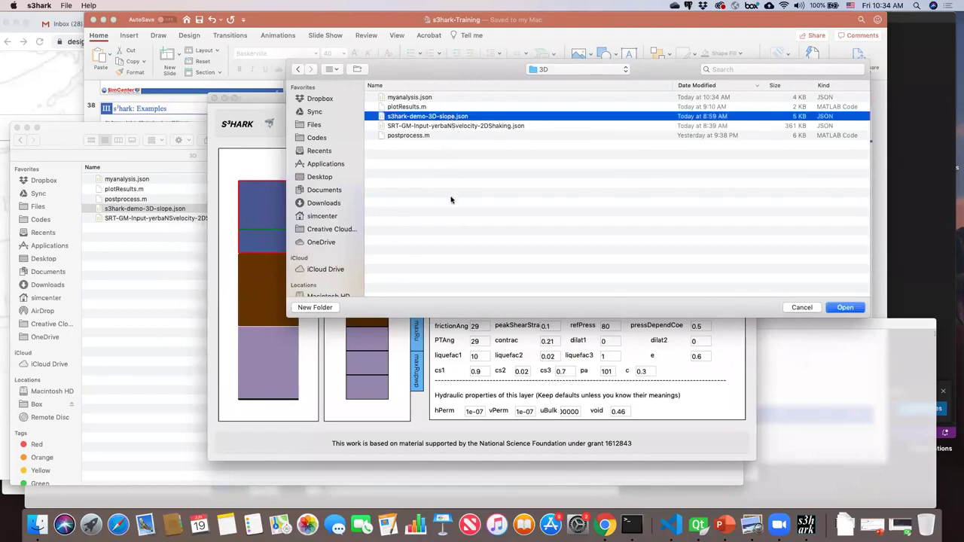
double_click(463, 119)
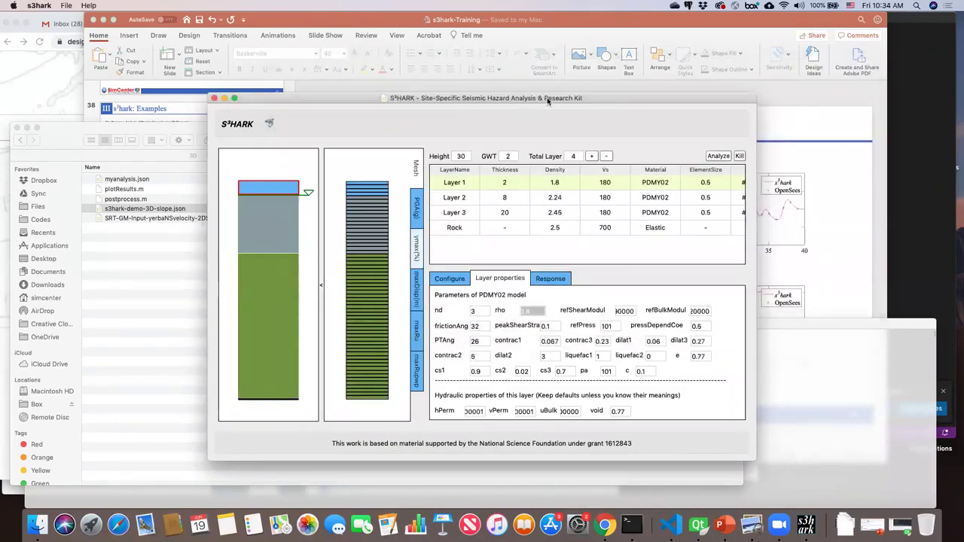
Inspect Layers 2 and 3, widen the window to show layer colours, then view the configuration.
drag(548, 100, 517, 98)
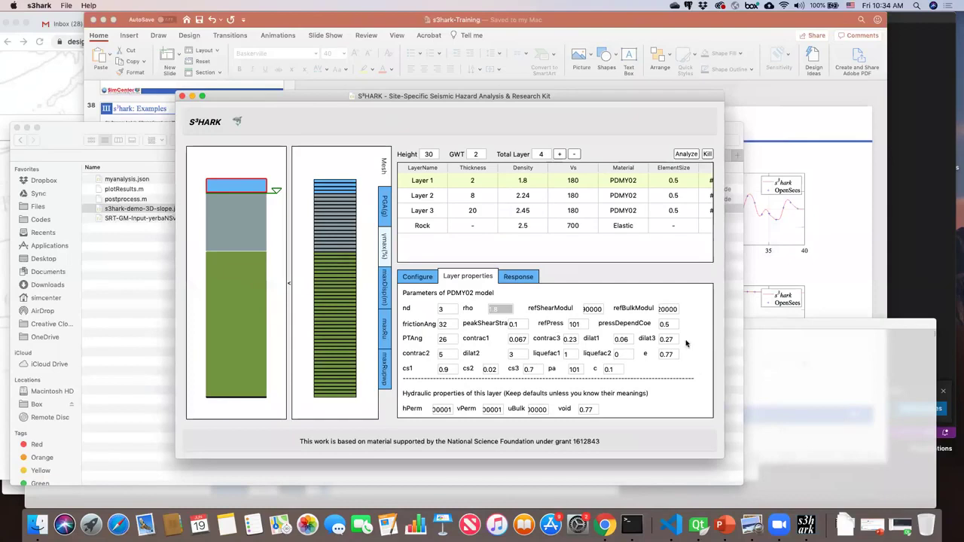
click(481, 197)
click(480, 212)
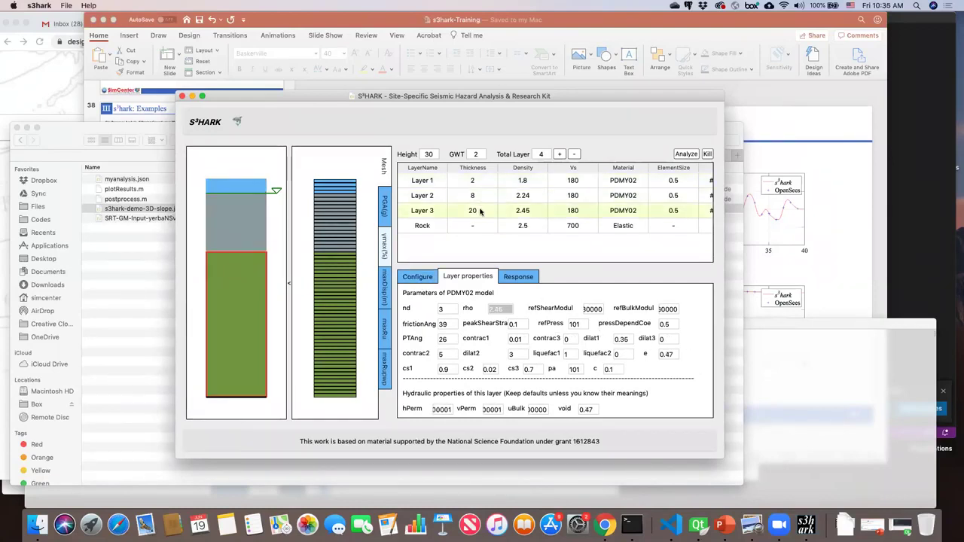
drag(725, 187, 784, 187)
click(419, 277)
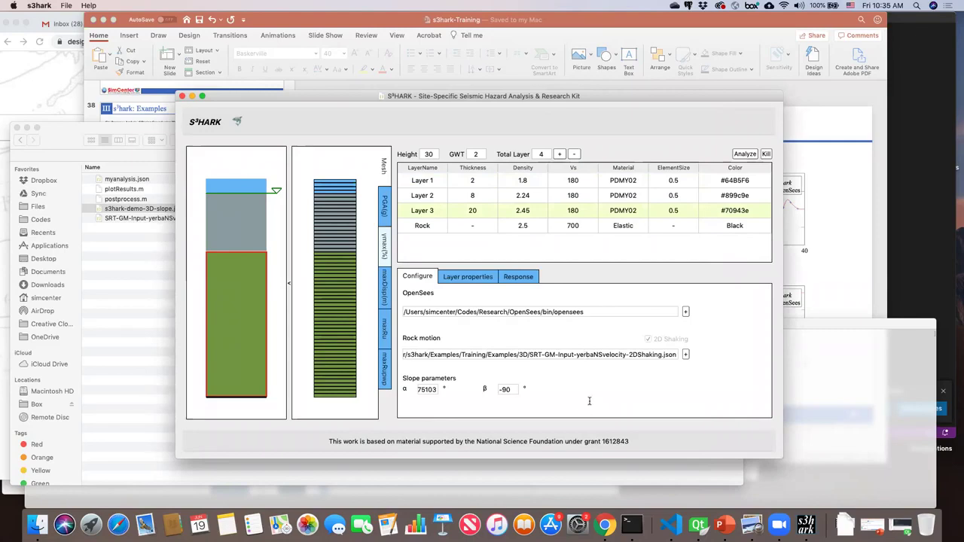
Run Analyze on the slope model and check the displacement comparison charts on slide 39.
click(746, 154)
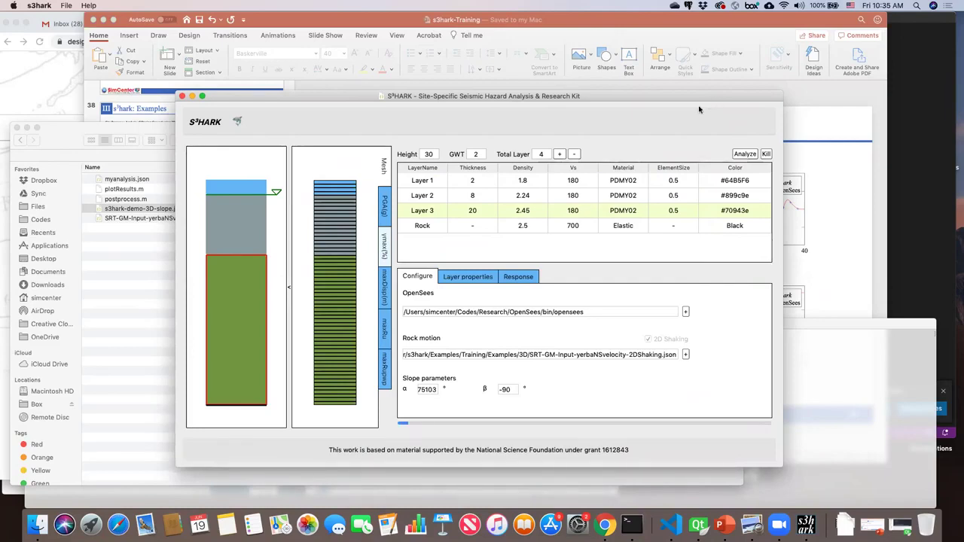
drag(716, 101, 680, 120)
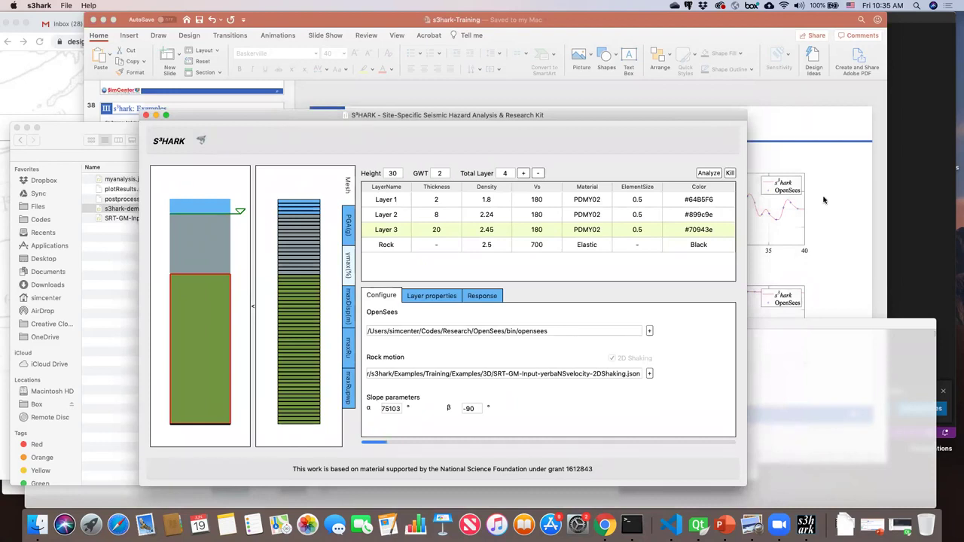
click(823, 200)
click(717, 236)
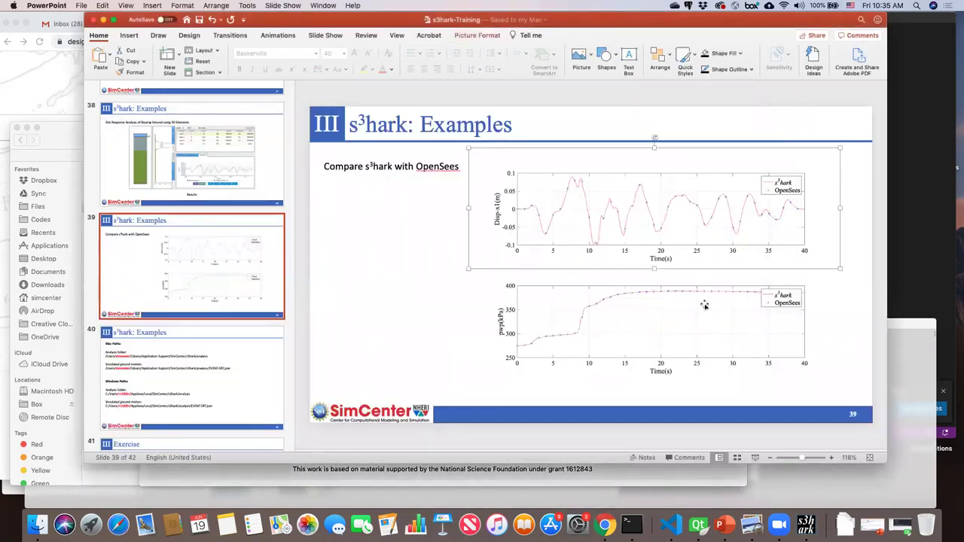
click(701, 321)
click(749, 236)
click(854, 294)
click(759, 321)
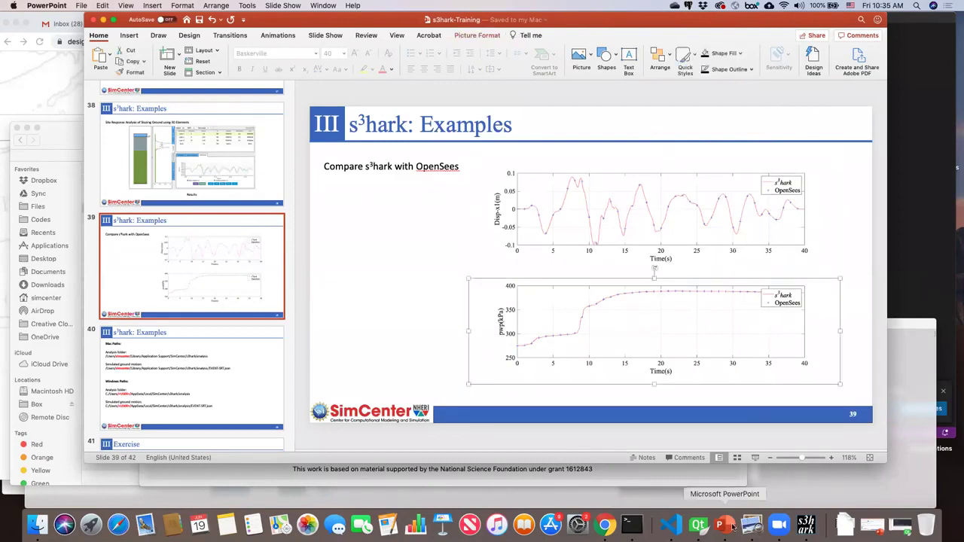
Reposition the S3HARK window and bring forward the Finder window of the 3D folder.
click(806, 527)
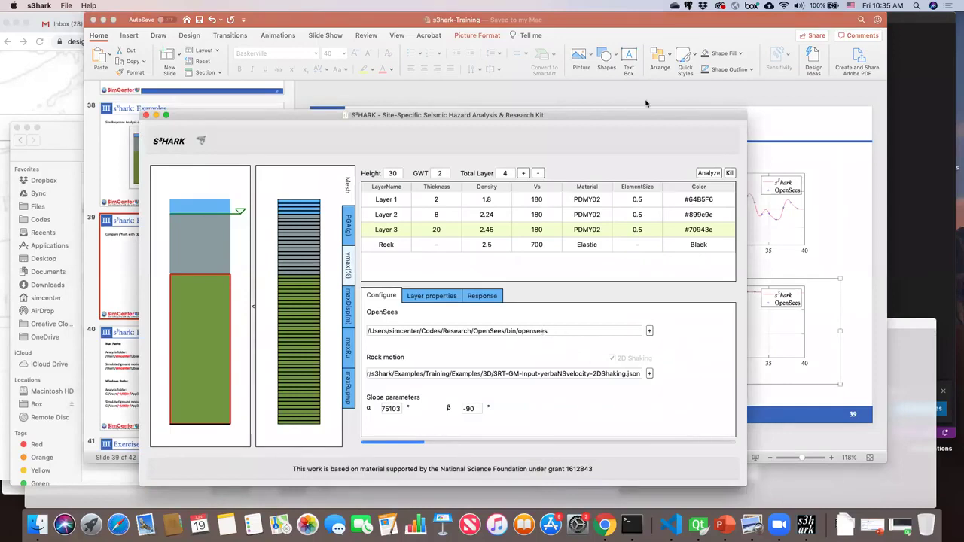
drag(641, 118, 625, 129)
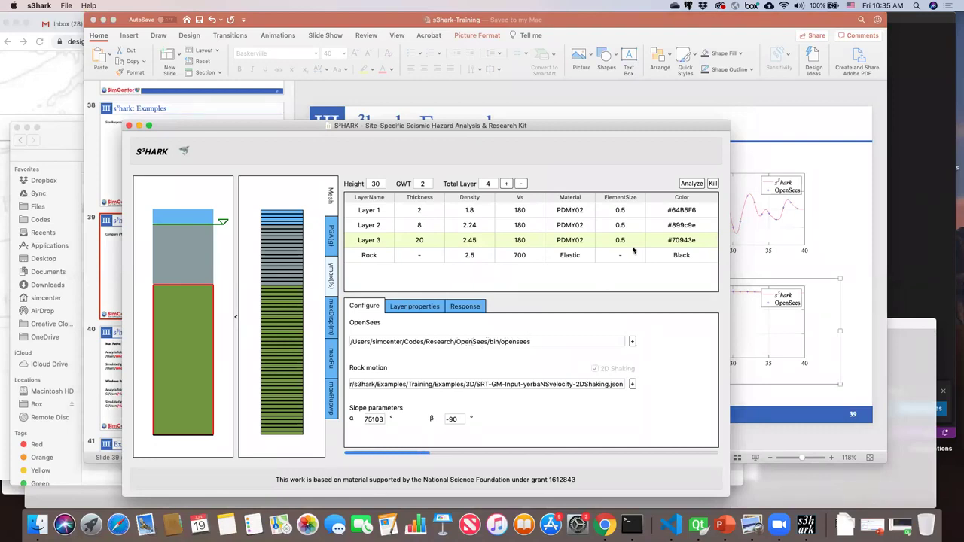
drag(638, 132, 652, 127)
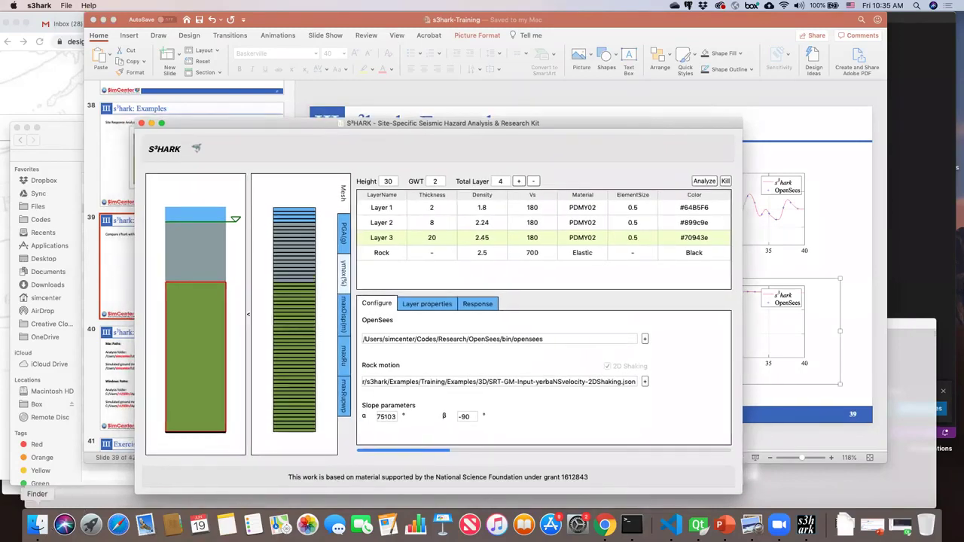
click(38, 525)
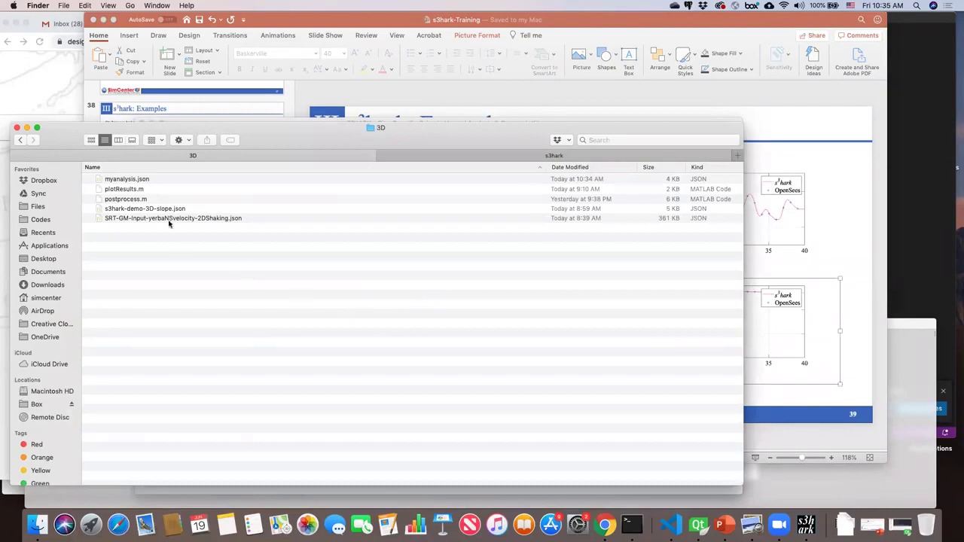
Open plotResults.m from the 3D folder in MATLAB's editor, then return to S3HARK.
click(135, 189)
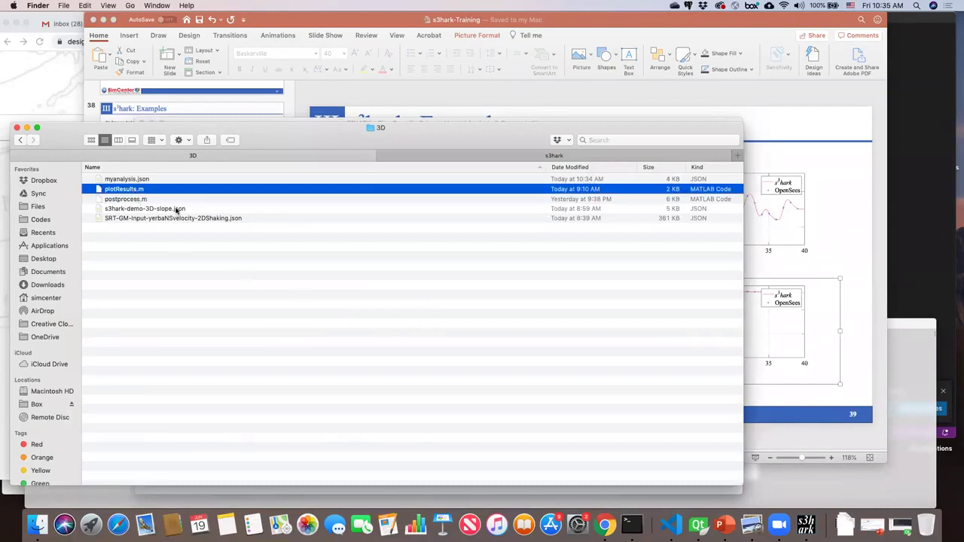
double_click(136, 192)
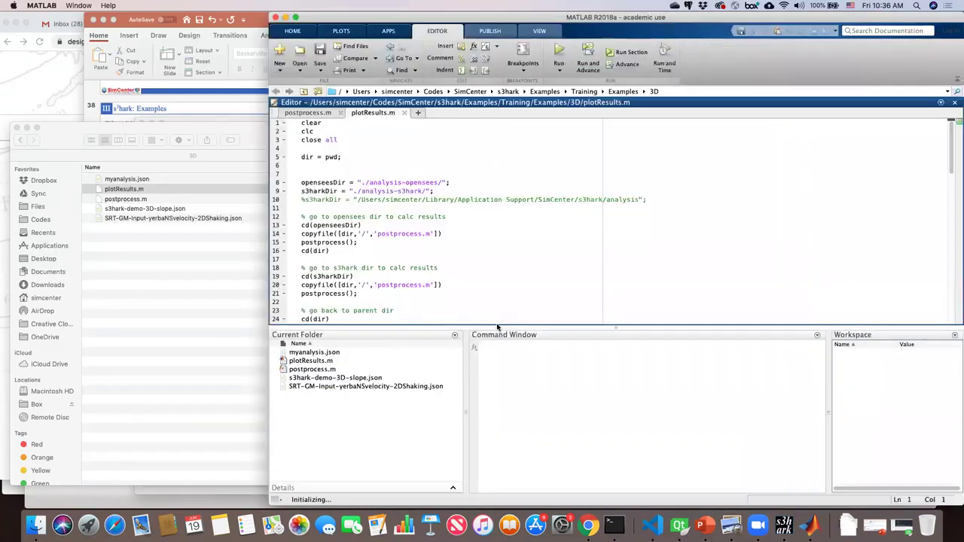
click(461, 288)
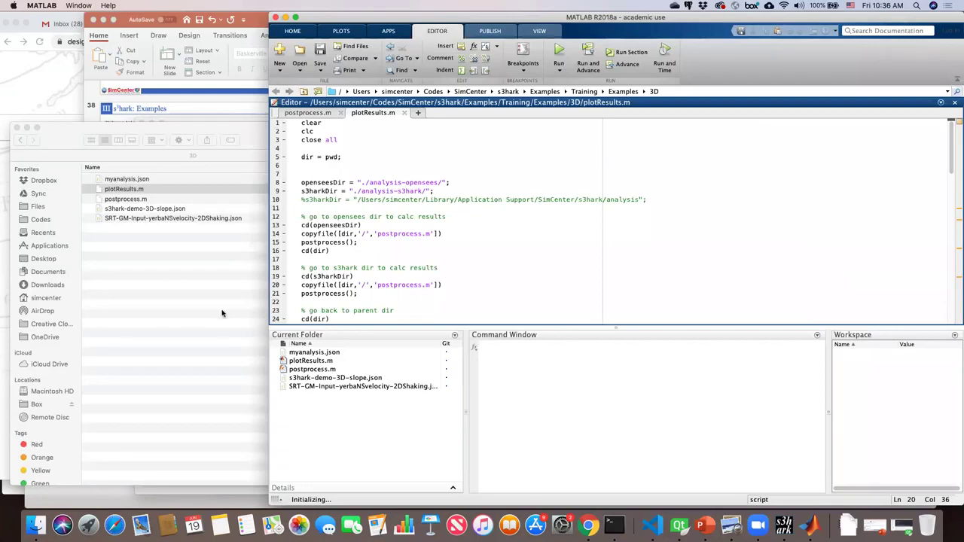
click(783, 526)
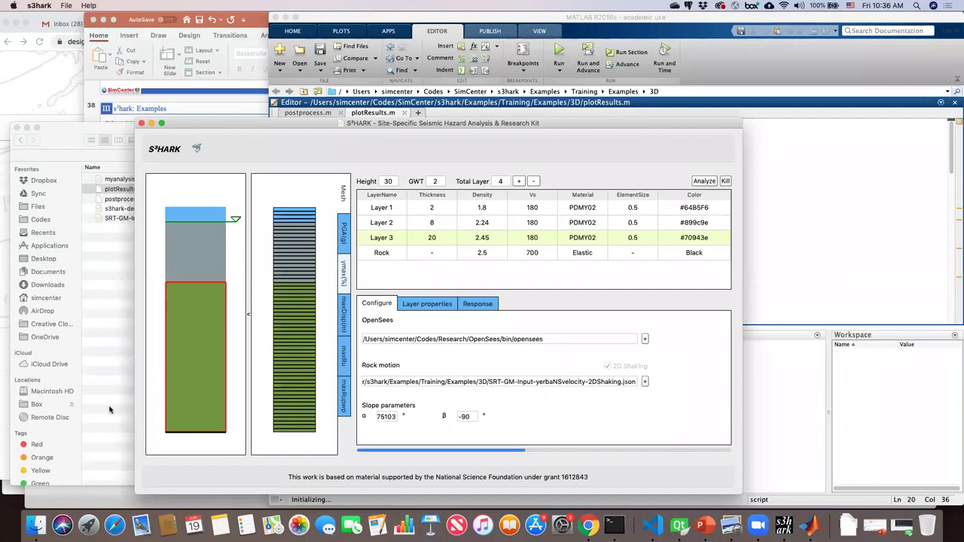
Go to slide 40 of the presentation, passing by slide 36 on layer parameters.
click(705, 525)
scroll(199, 261, up, 1)
click(200, 261)
click(215, 168)
scroll(215, 167, up, 2)
scroll(215, 167, up, 8)
scroll(215, 167, down, 10)
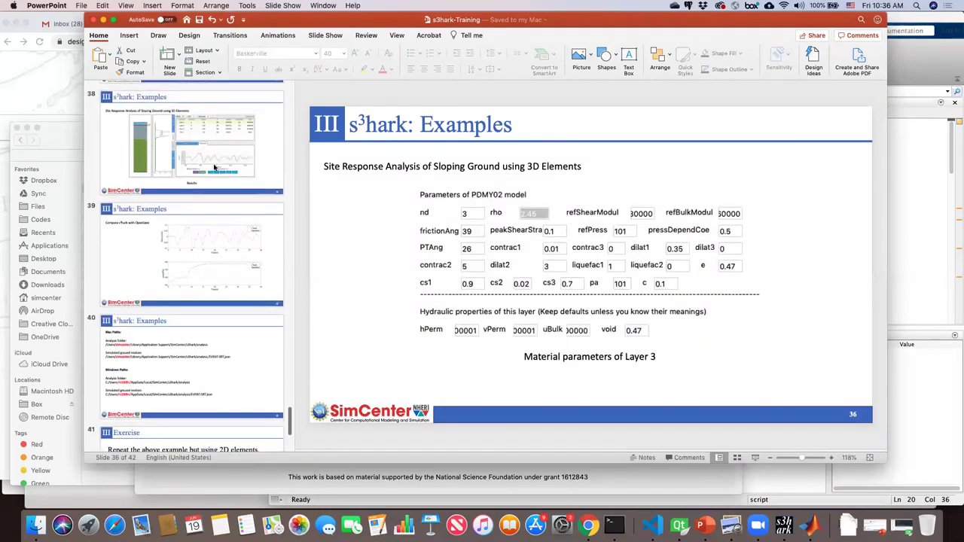
scroll(214, 167, down, 1)
click(213, 275)
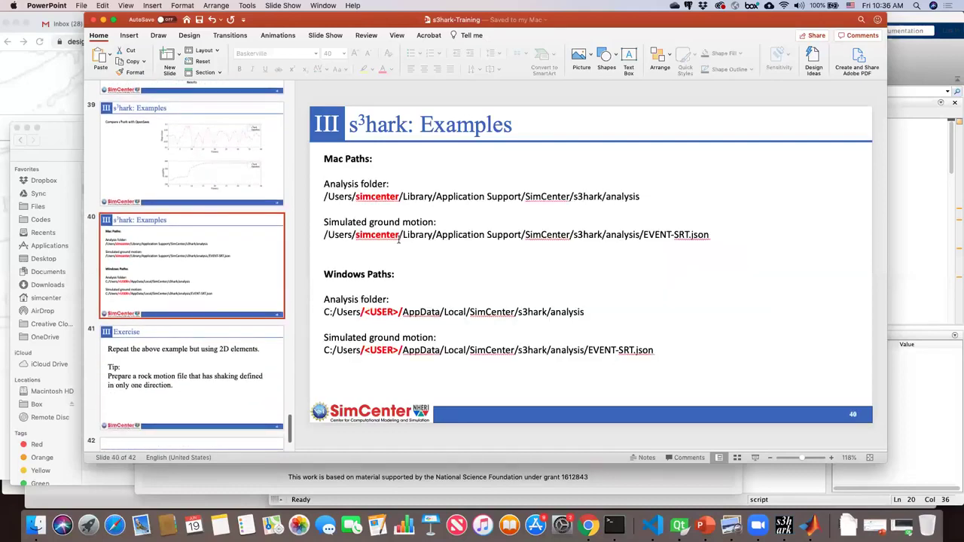
Highlight the Mac paths for the analysis folder and simulated ground motion.
click(336, 160)
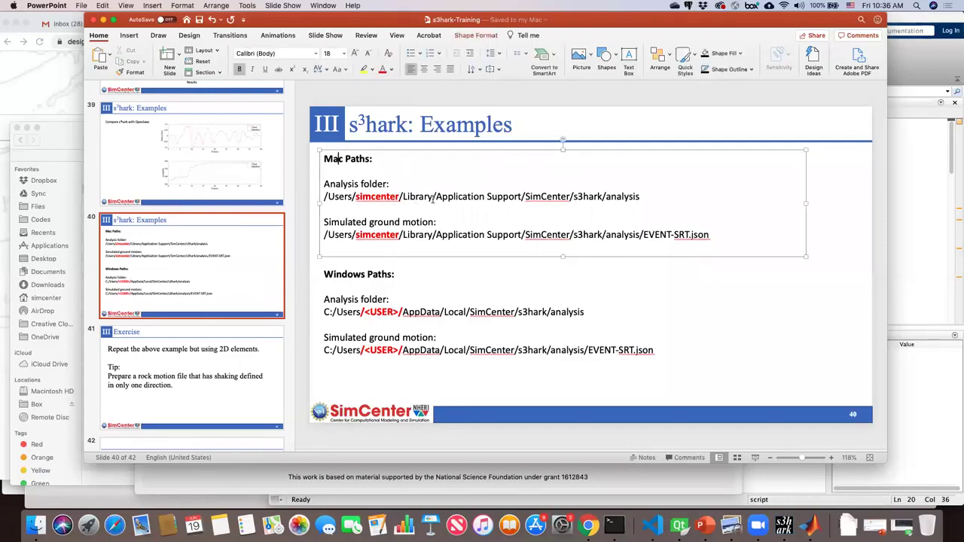
triple_click(455, 234)
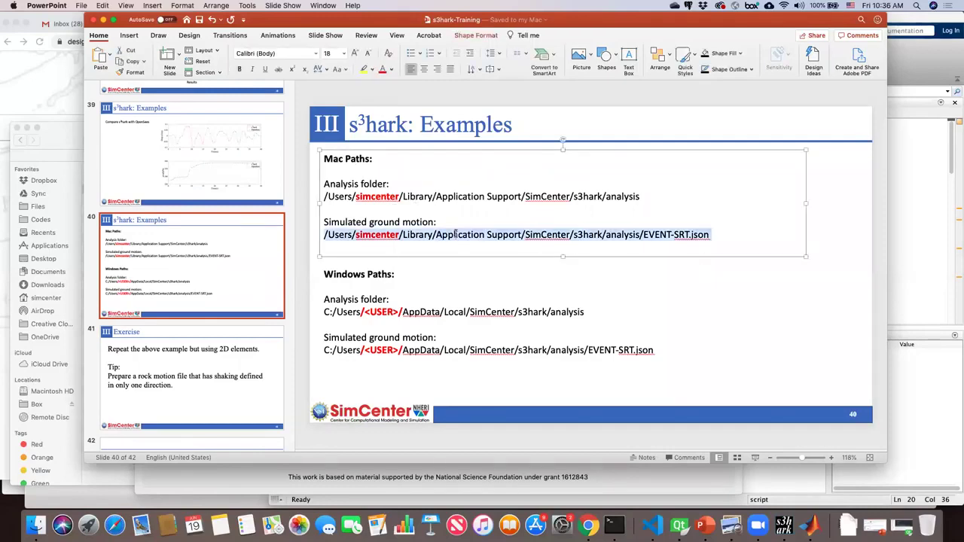
double_click(496, 197)
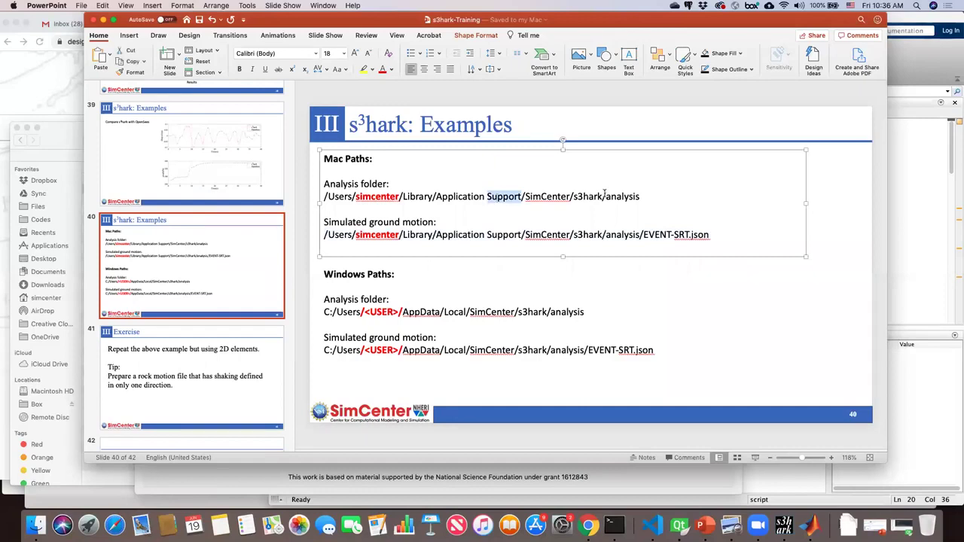
click(642, 196)
drag(642, 196, 327, 184)
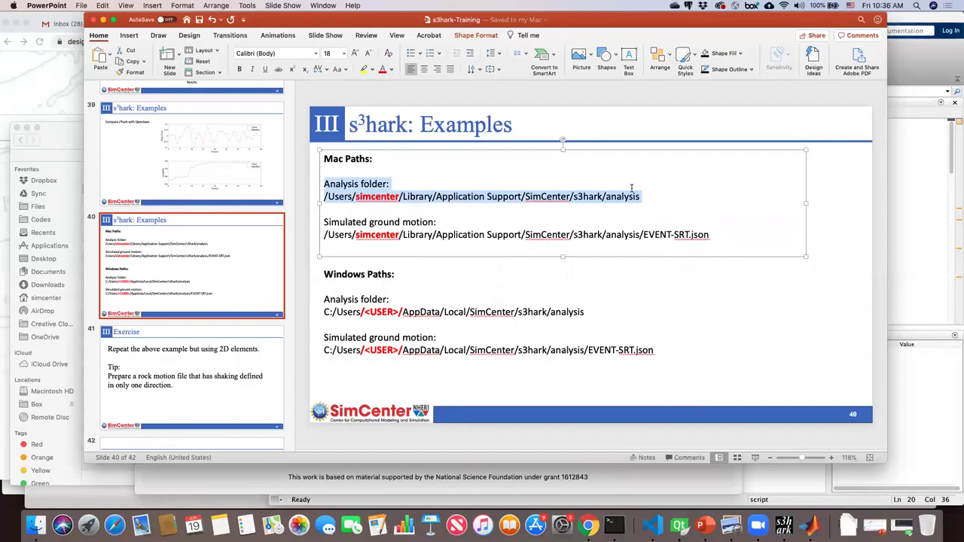
click(714, 239)
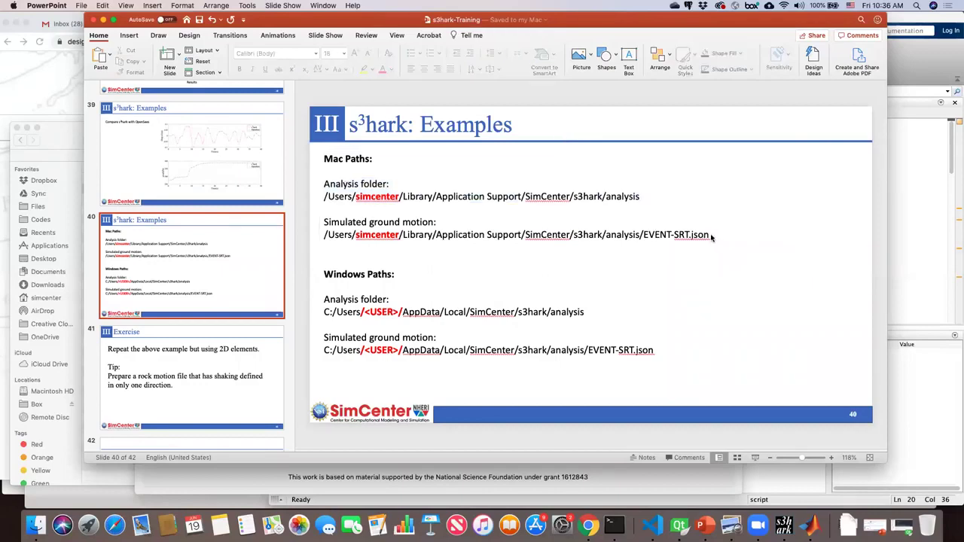
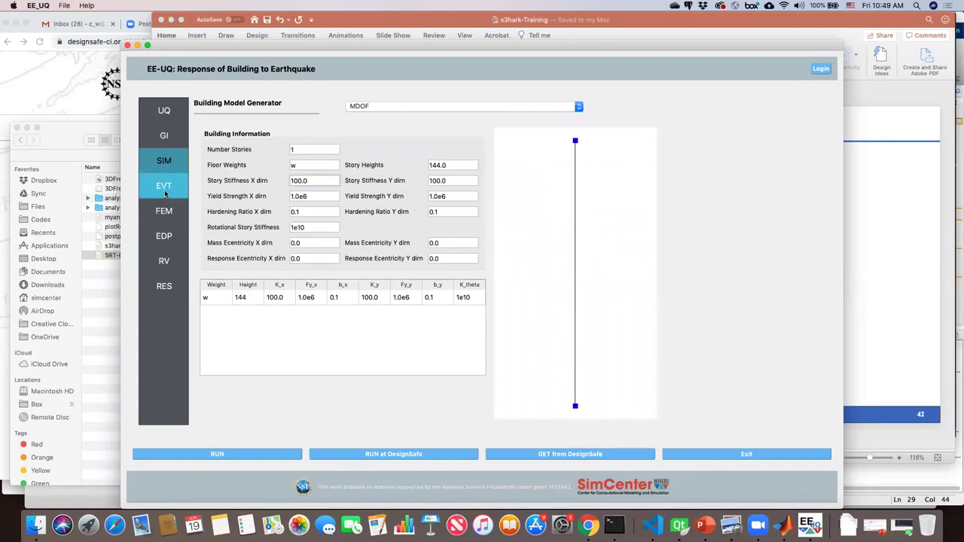
Set the EVT load generator to Site Response and view its OpenSees and rock motion settings.
click(479, 113)
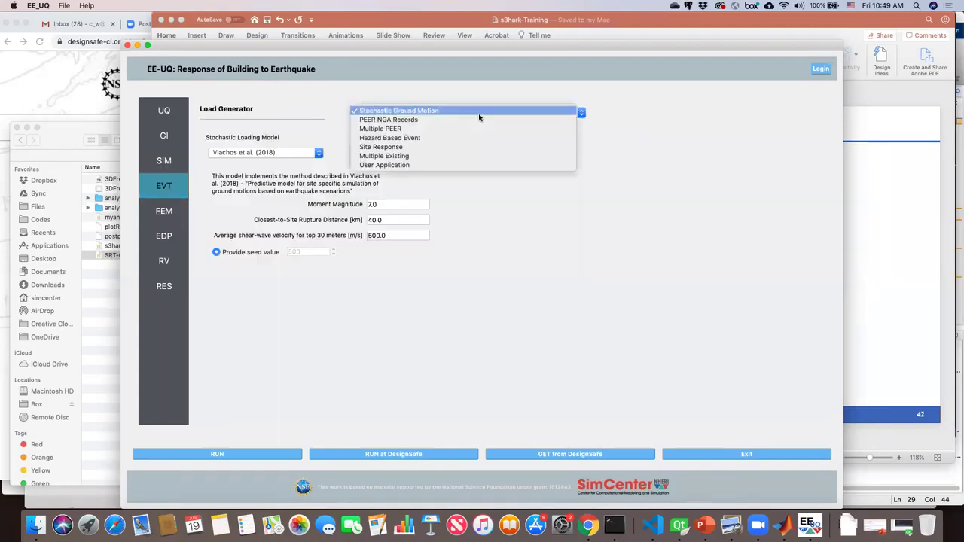
click(409, 148)
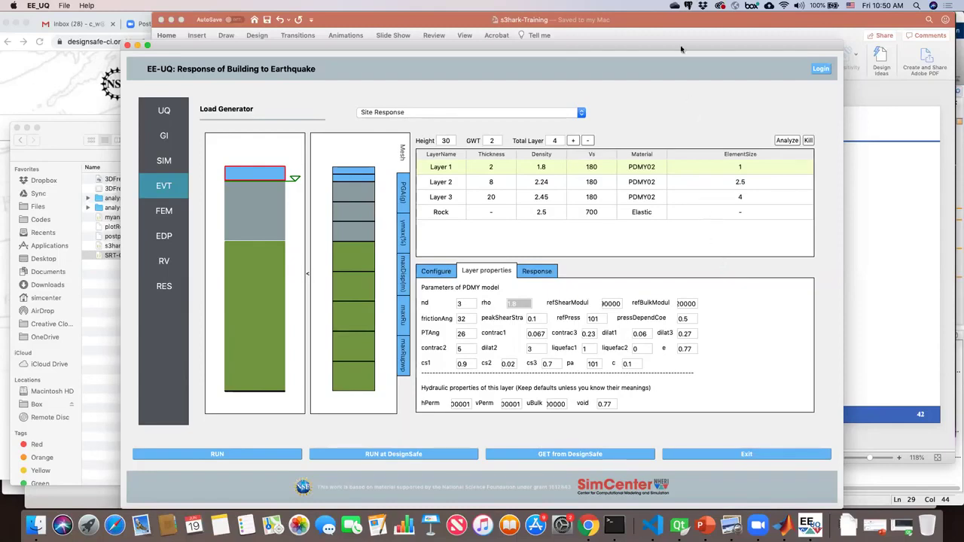
click(440, 274)
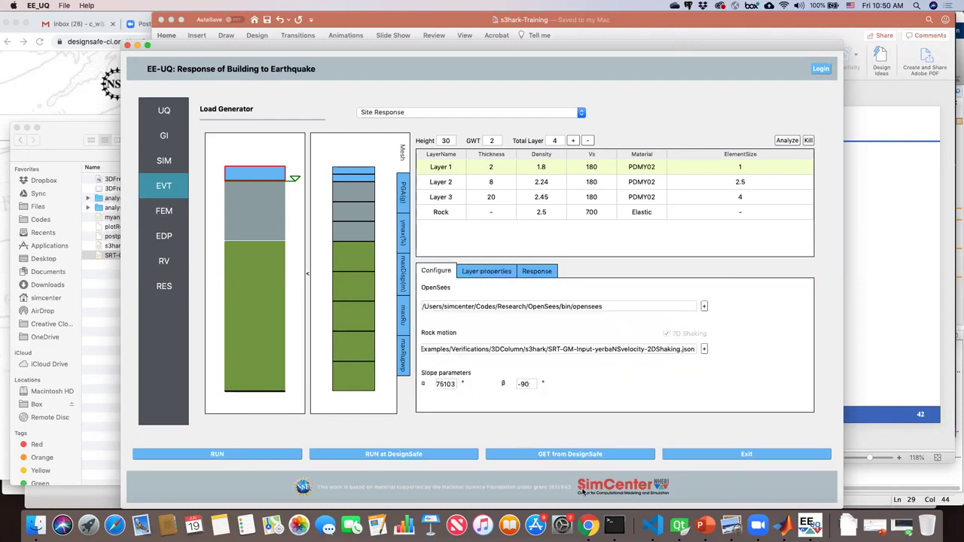
click(589, 527)
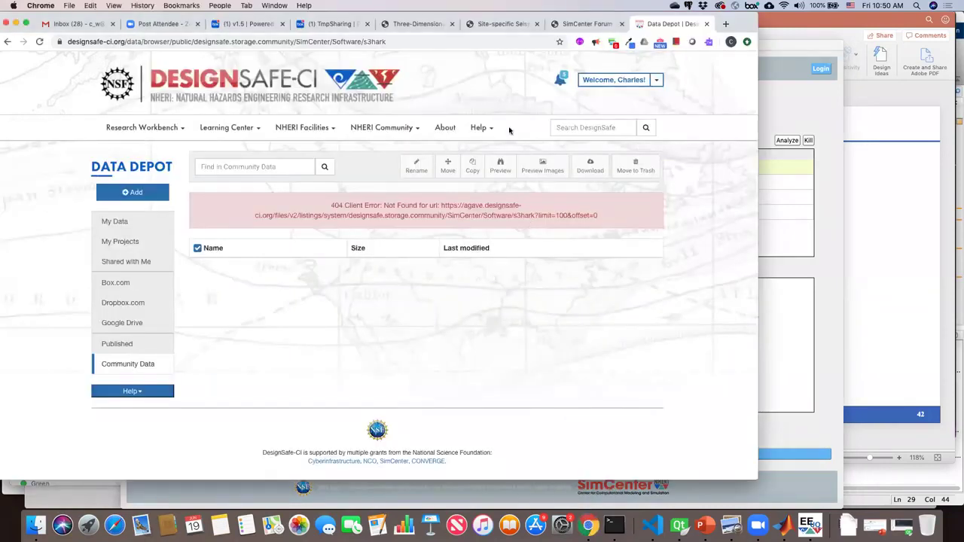
Open the s3hark docs Examples page, briefly viewing the 3D sloping-ground site response article.
click(491, 24)
scroll(326, 153, down, 10)
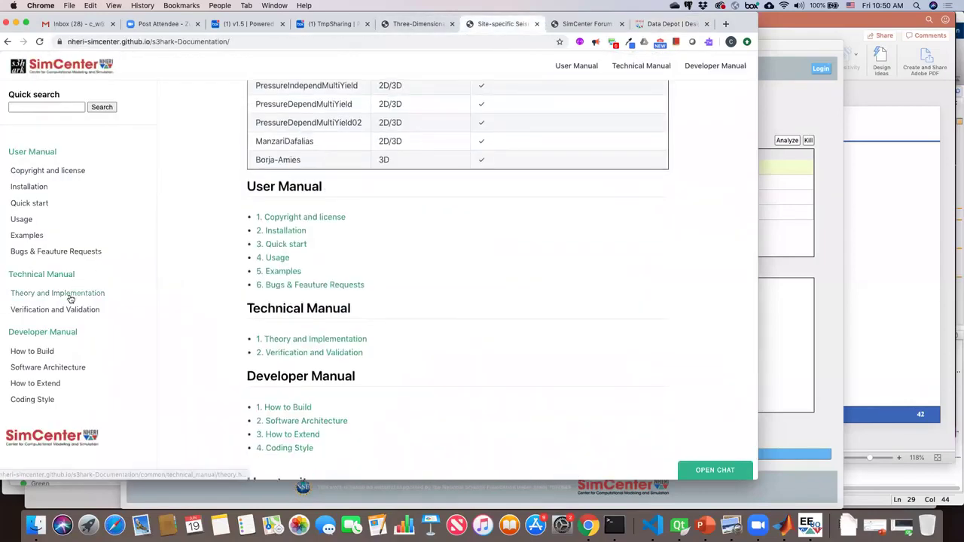
click(30, 236)
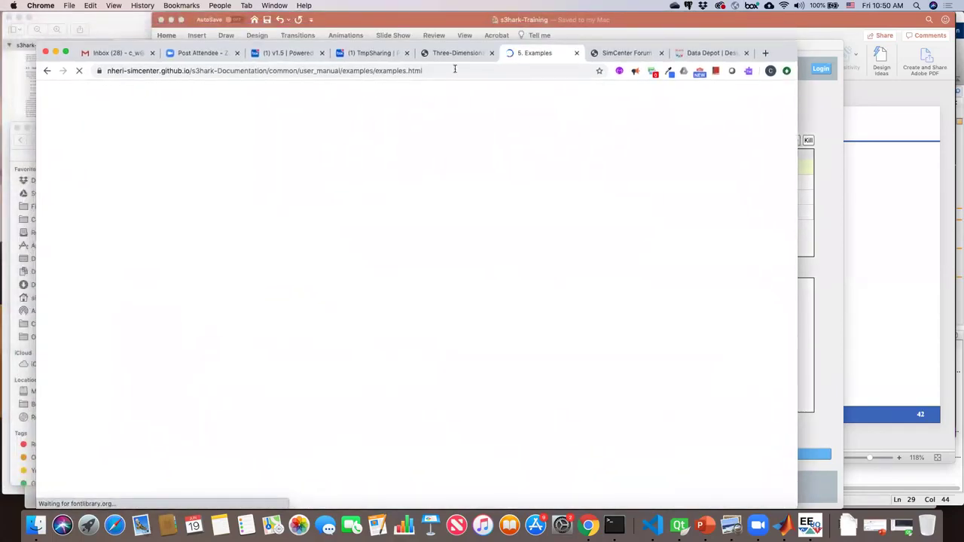
click(457, 54)
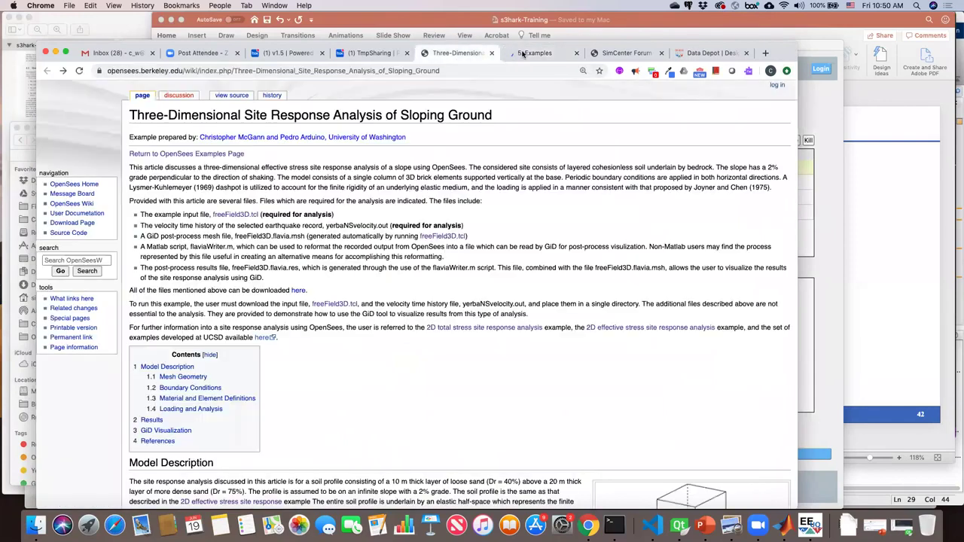
click(528, 53)
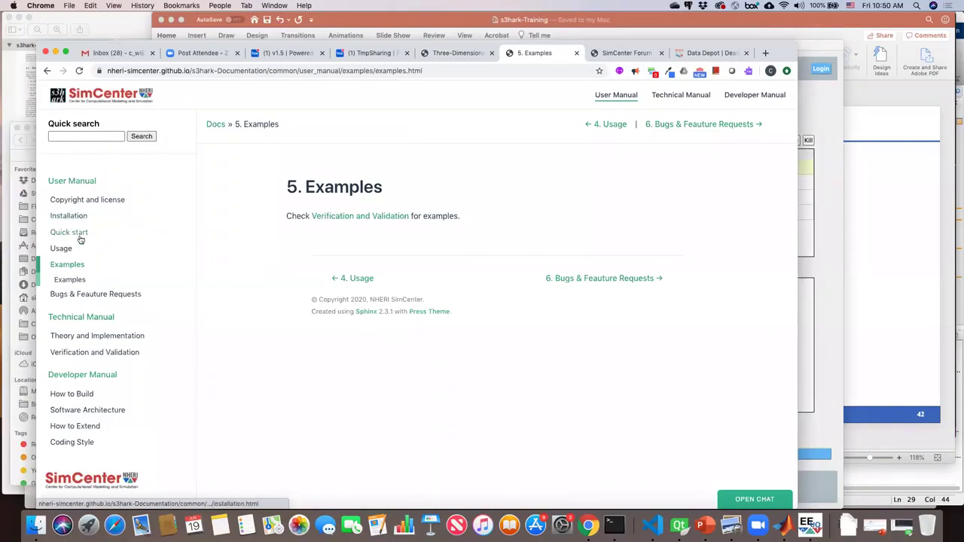
Read s3hark Usage section 4.8 Configure on bi-directional shaking and slope definition (Fig. 4.8.4).
click(61, 249)
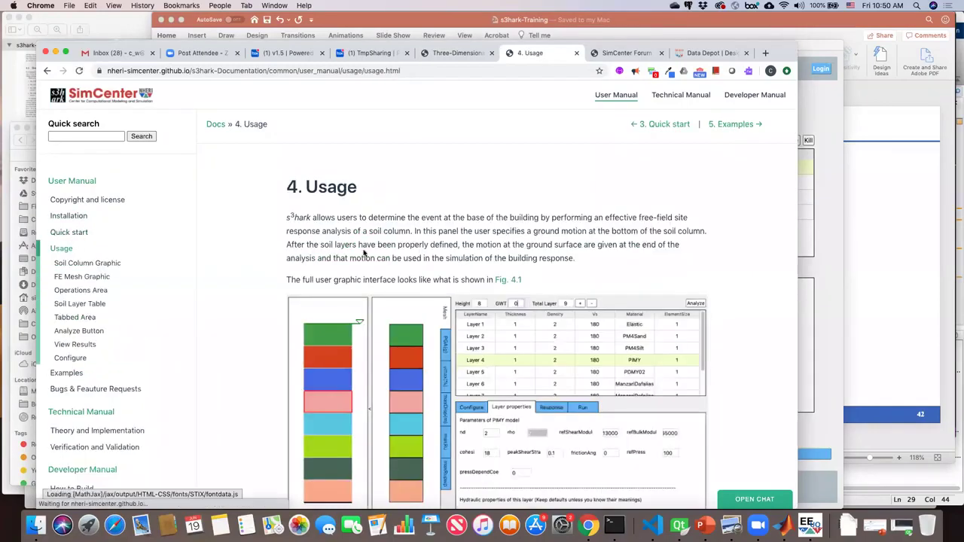
scroll(377, 318, down, 10)
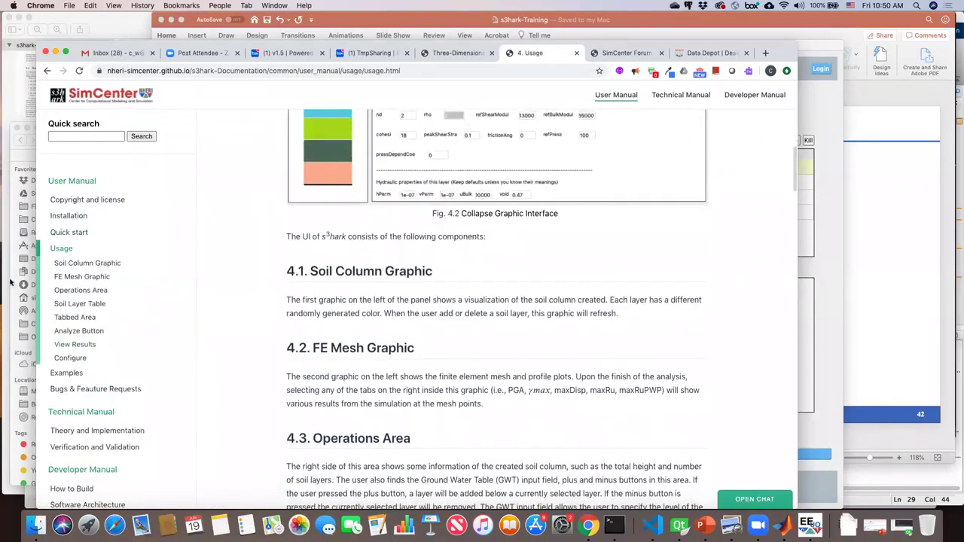
scroll(308, 347, down, 5)
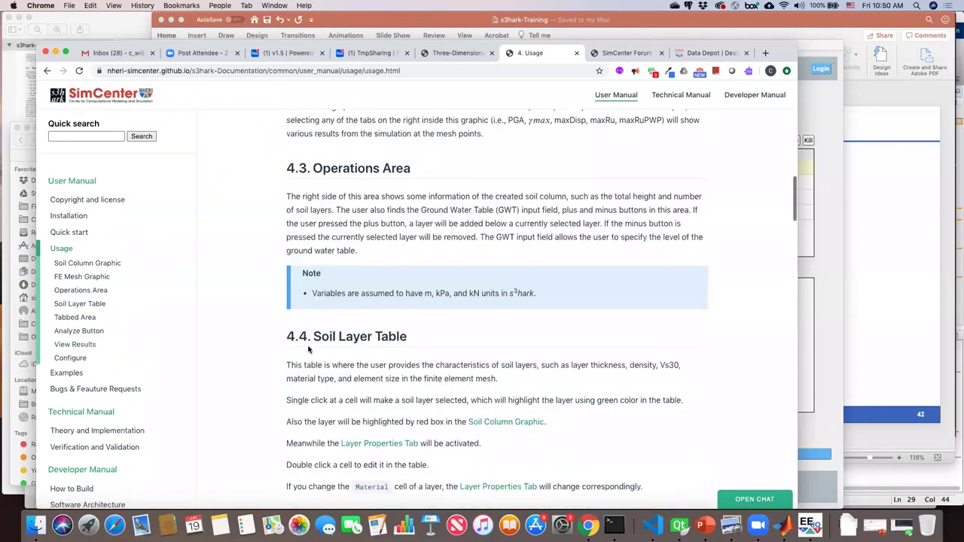
scroll(308, 349, down, 20)
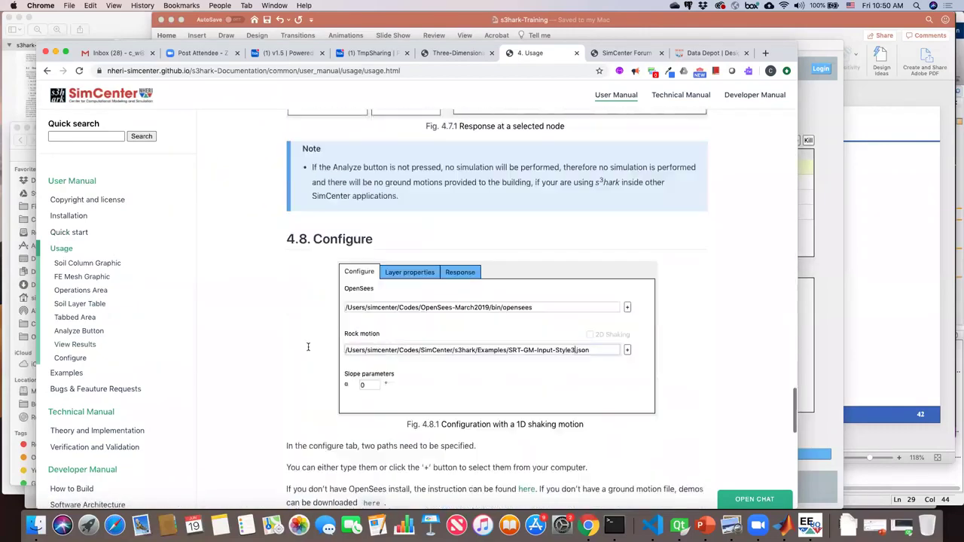
scroll(308, 349, down, 5)
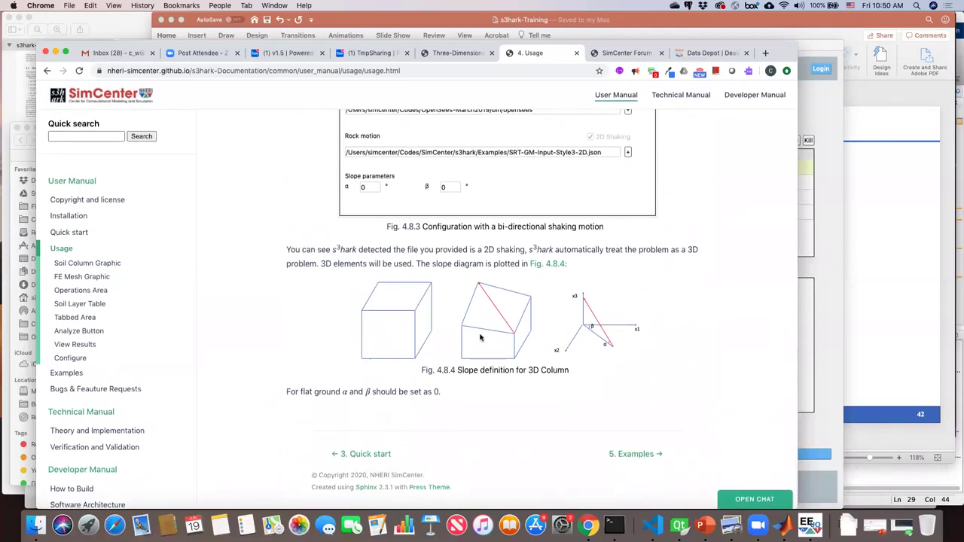
scroll(580, 221, up, 4)
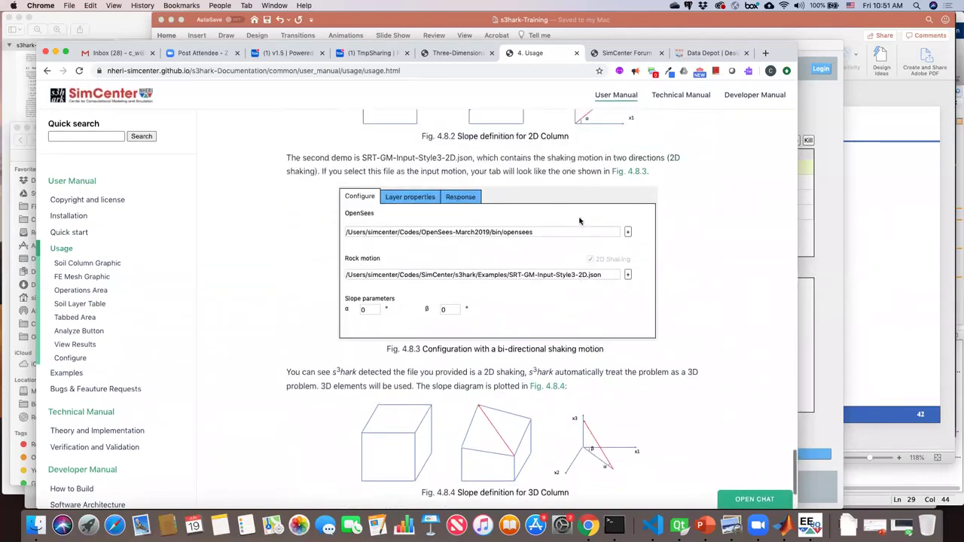
scroll(580, 221, down, 4)
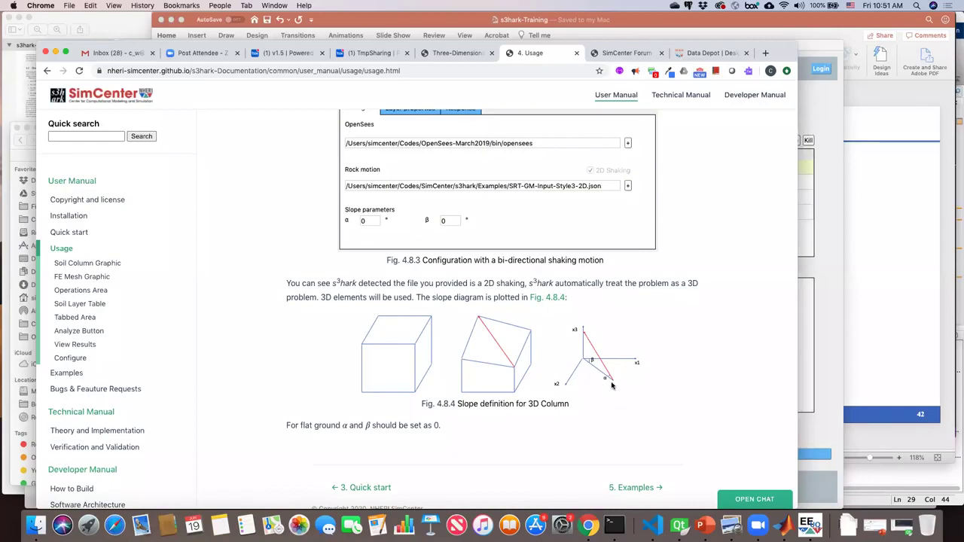
click(831, 388)
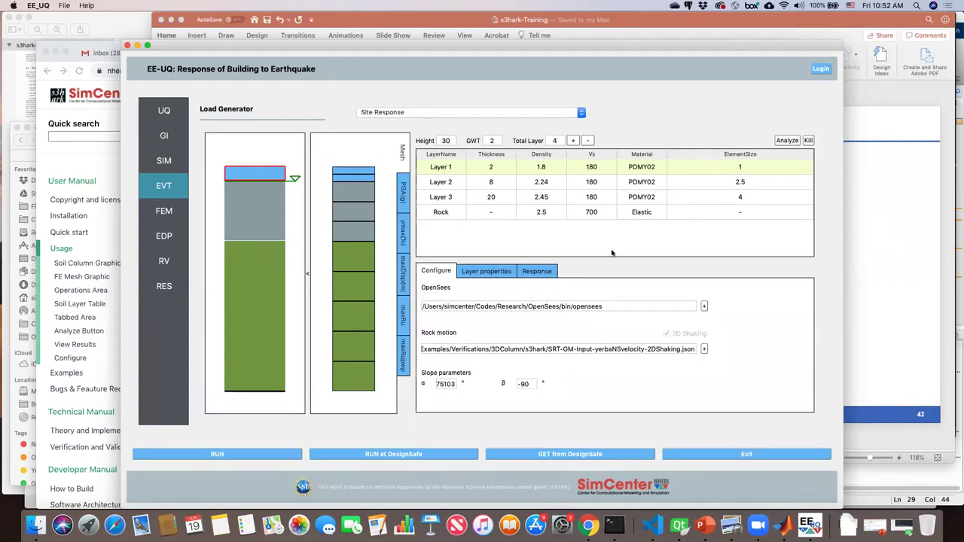
Shift the EE-UQ window left and switch to Qt Creator.
drag(786, 47, 686, 46)
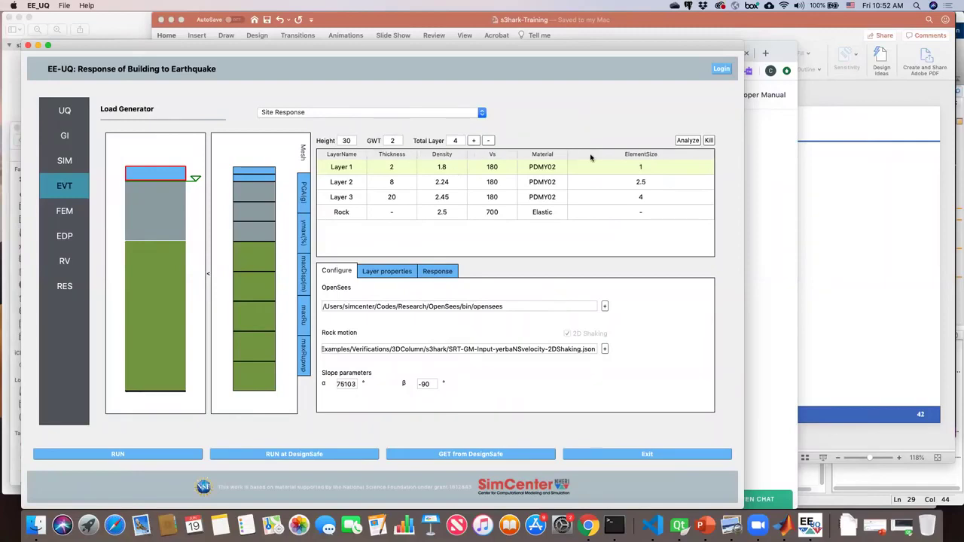
click(680, 525)
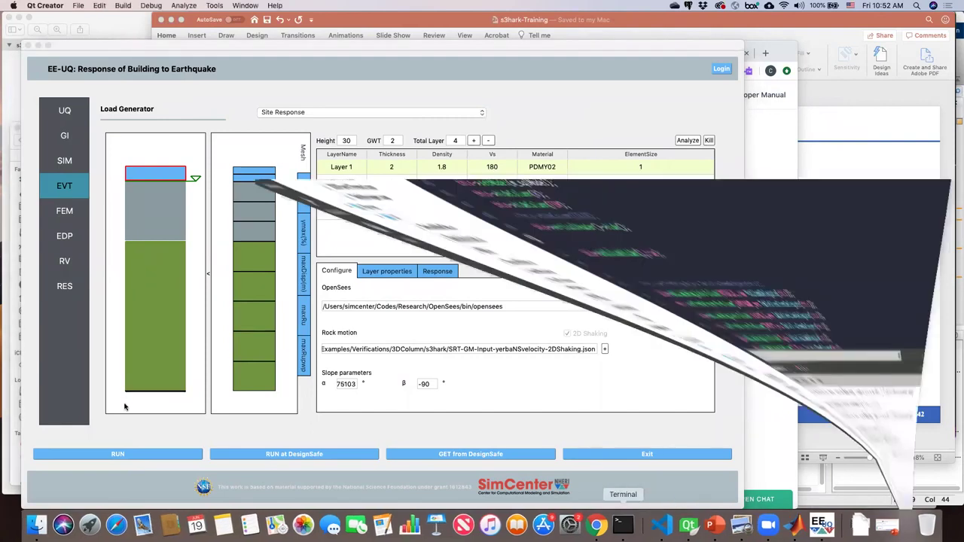
Run standalone s3hark, widen it, and set soil Layer 2's colour to red.
key(super+r)
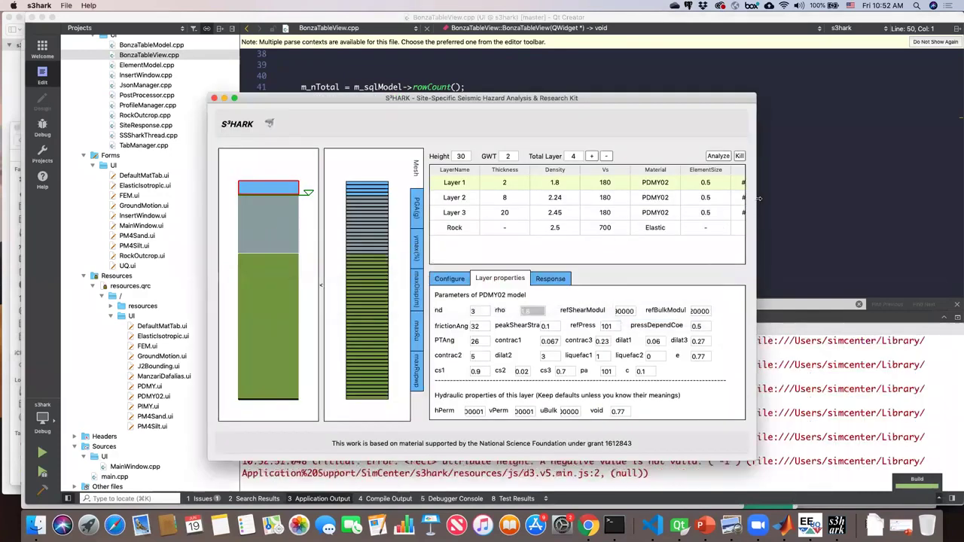
drag(756, 201, 866, 192)
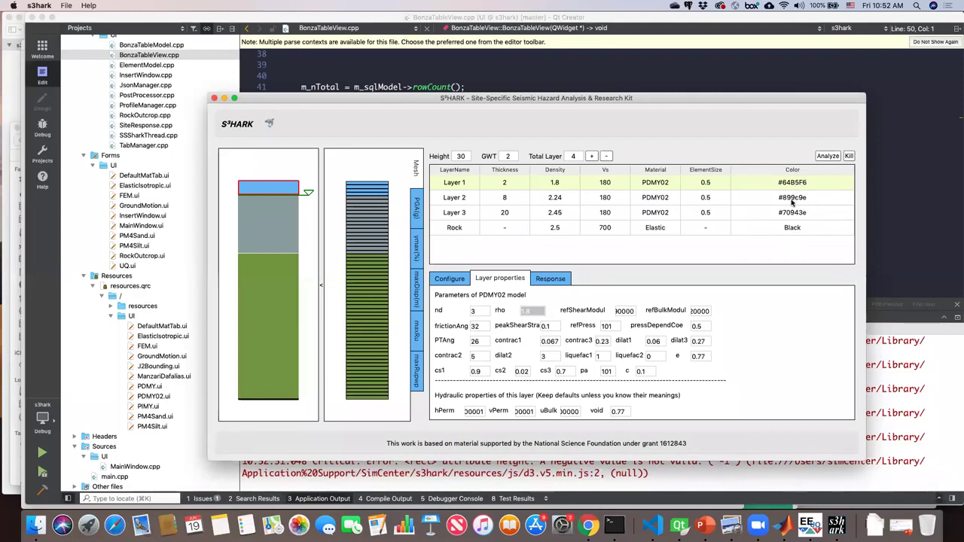
click(795, 199)
double_click(794, 198)
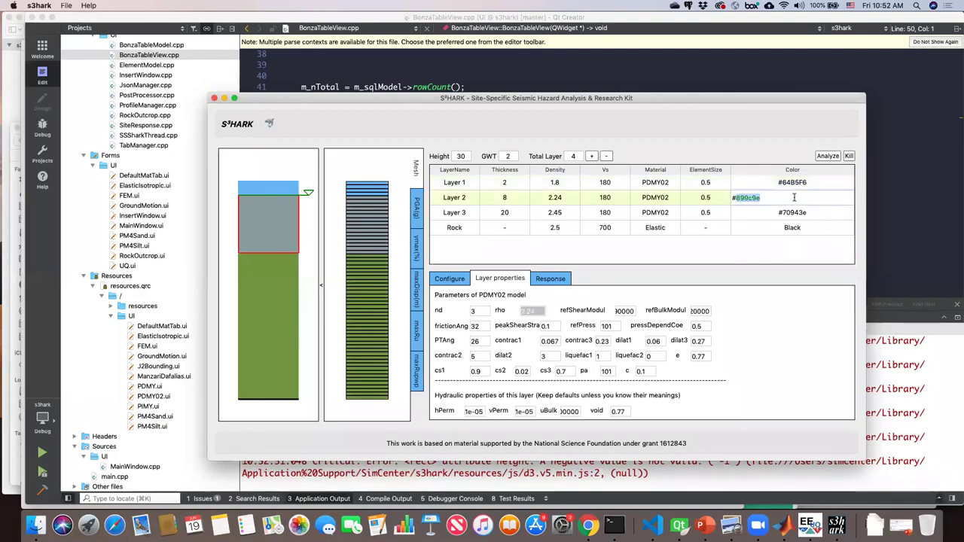
key(BackSpace)
key(BackSpace)
text(red)
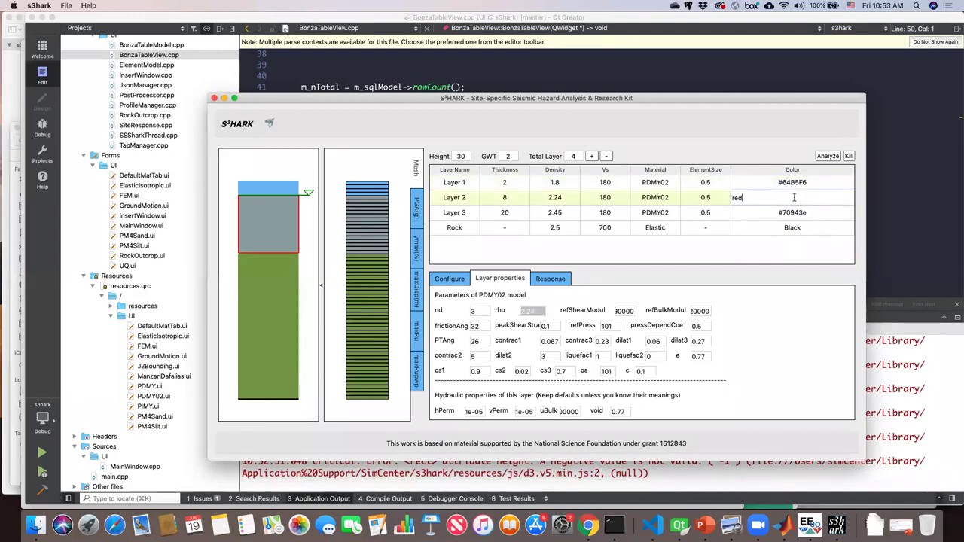
key(Return)
Check Layers 2 and 3 via the table and red/green column blocks, then return to EE-UQ.
click(785, 214)
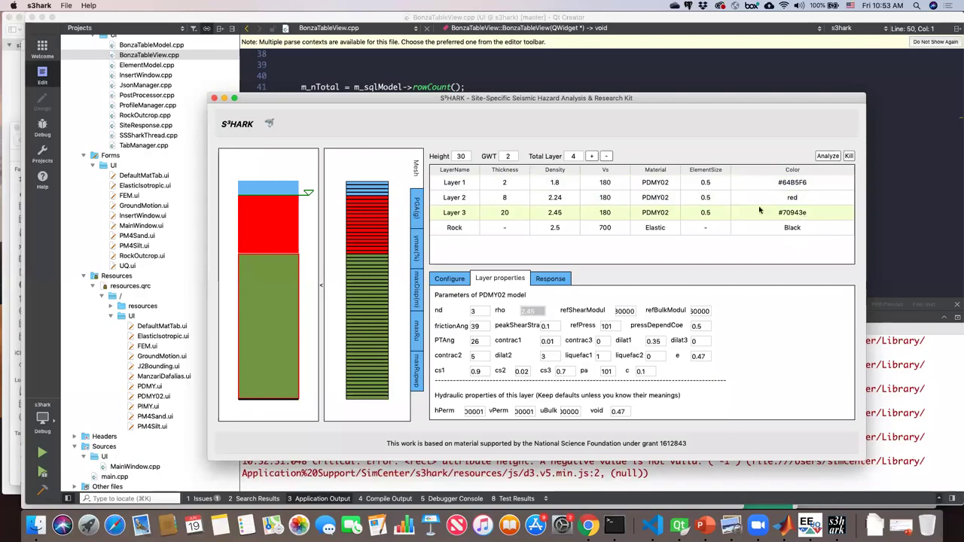
click(267, 241)
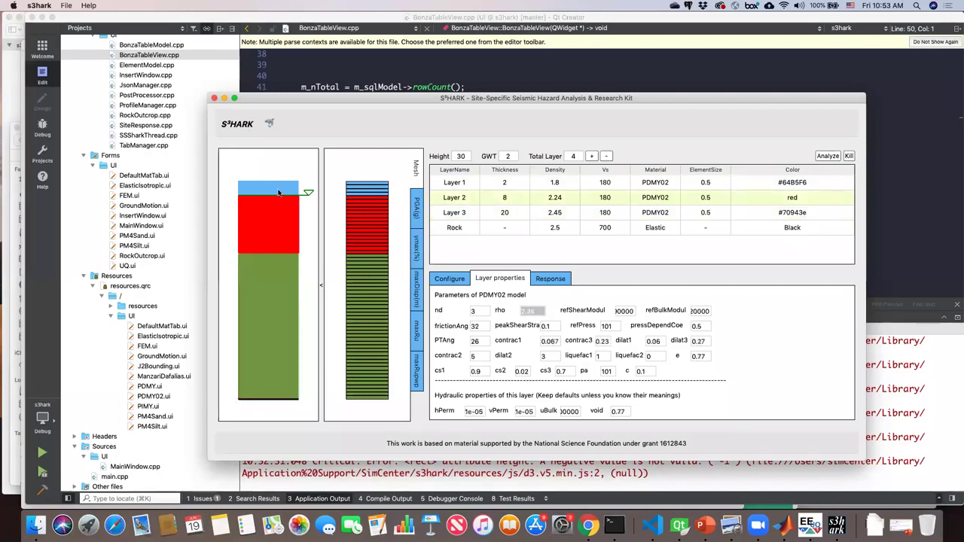
click(278, 292)
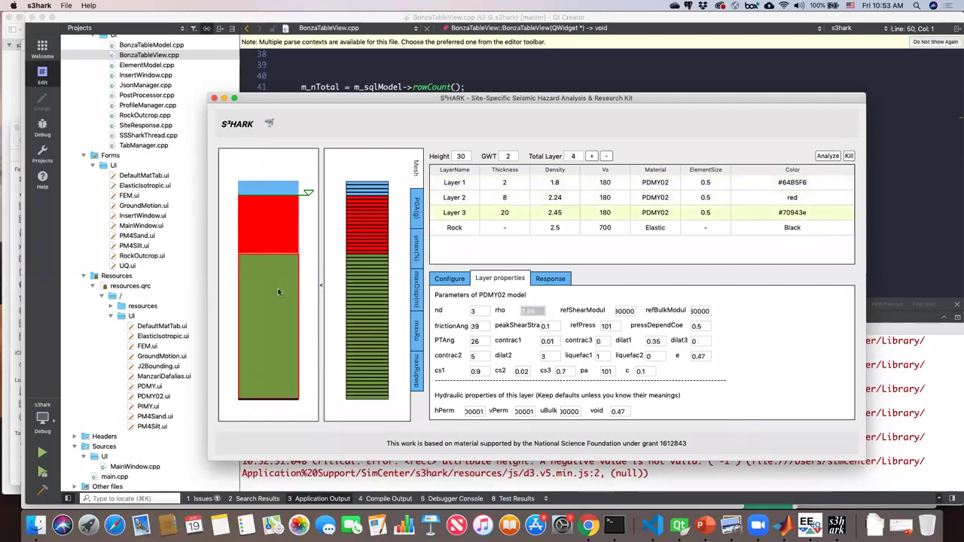
click(803, 199)
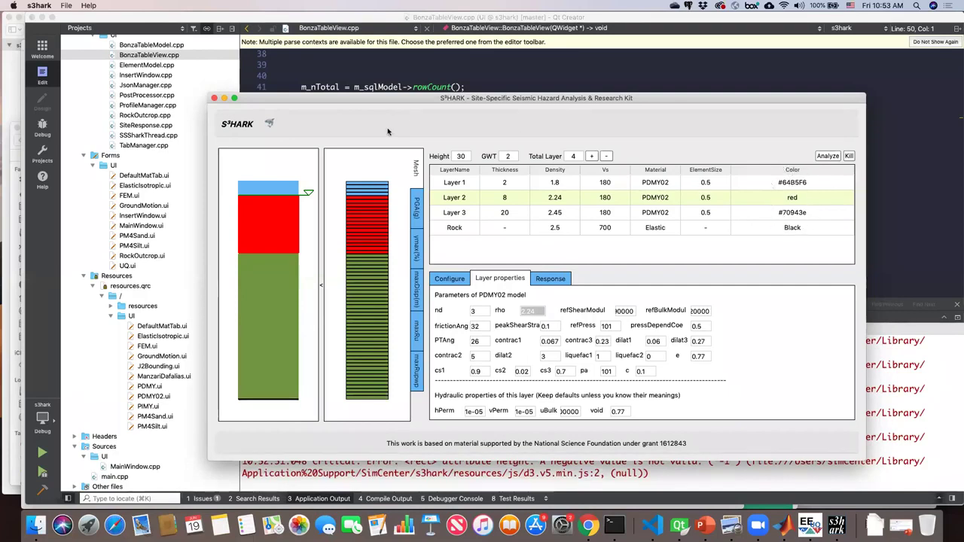
drag(331, 99, 498, 94)
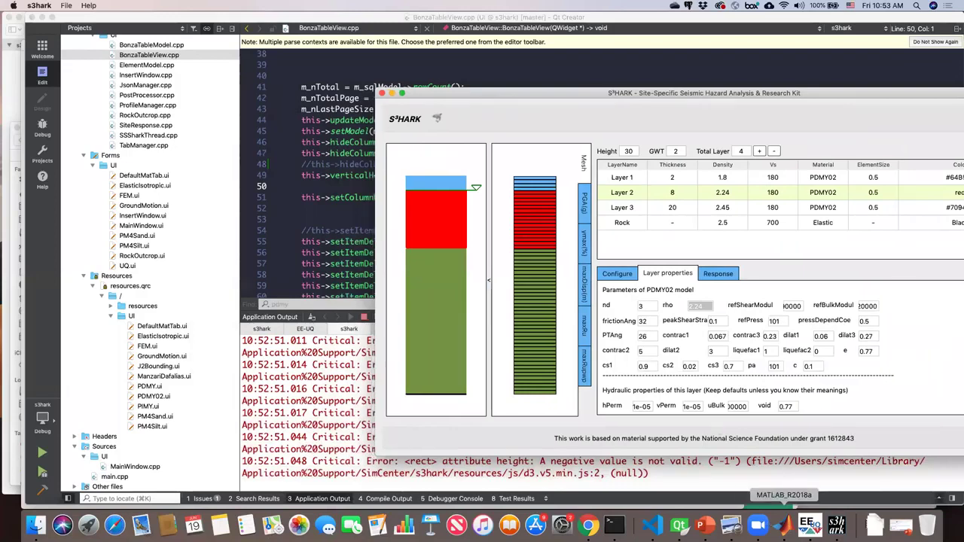
click(810, 525)
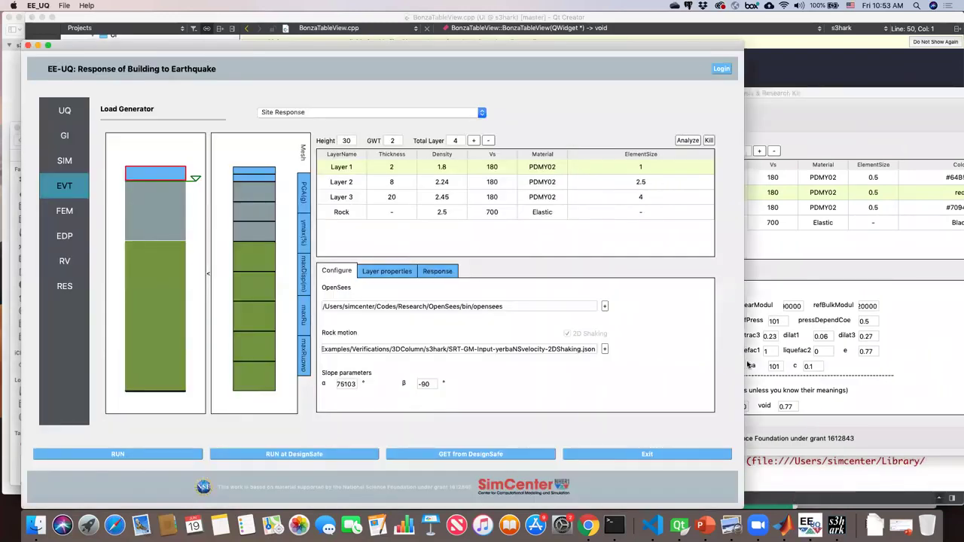